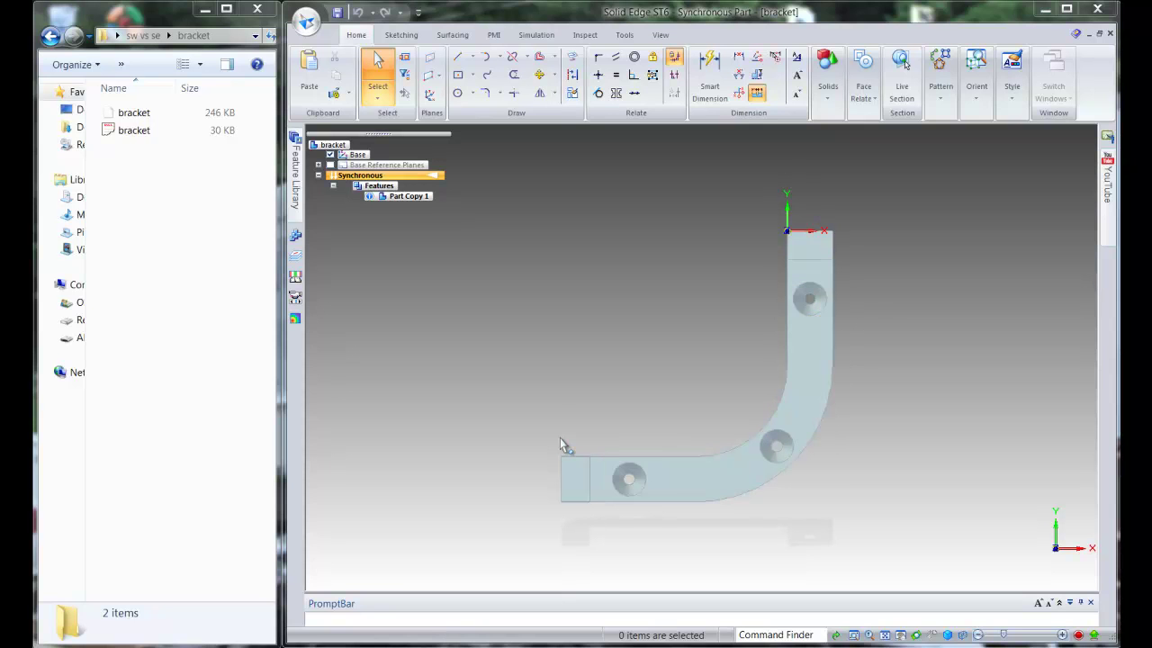
- Save the part as bracket.par in the bracket folder
click(340, 13)
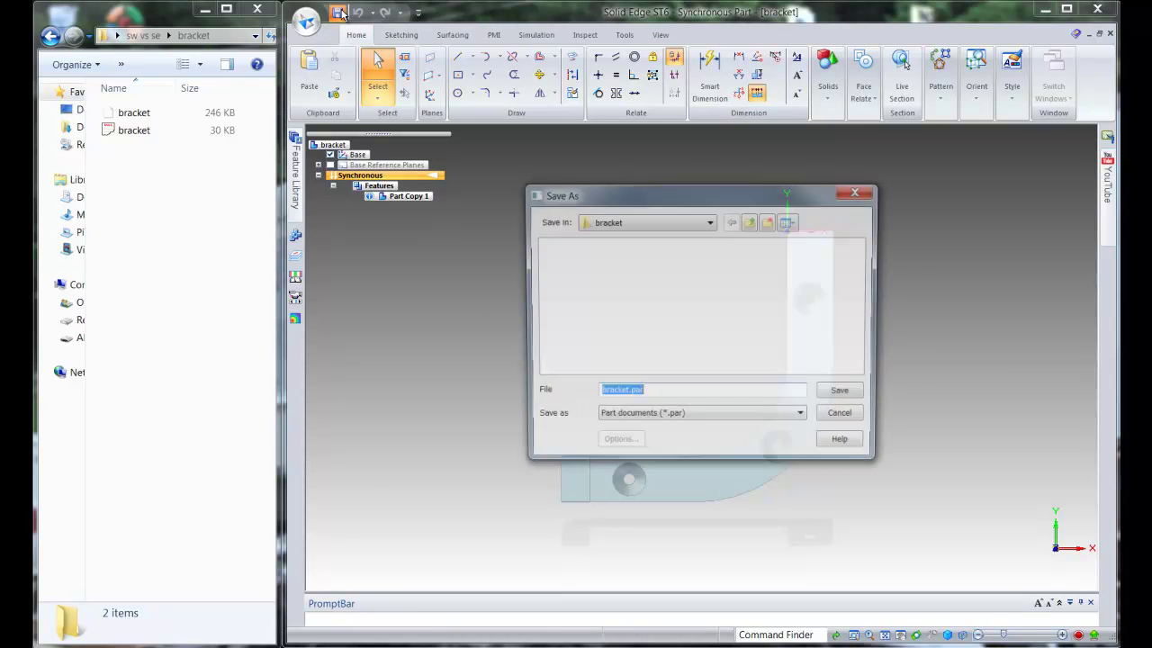
click(846, 394)
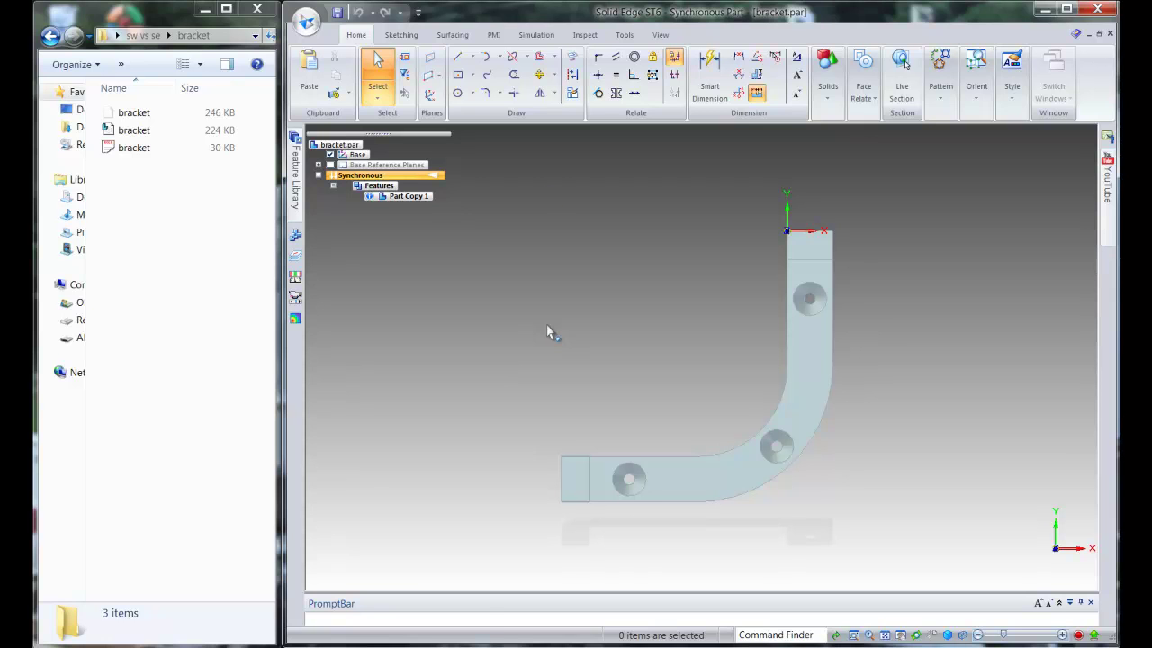
- Optimize the imported bracket body and dismiss the optimization report
click(583, 40)
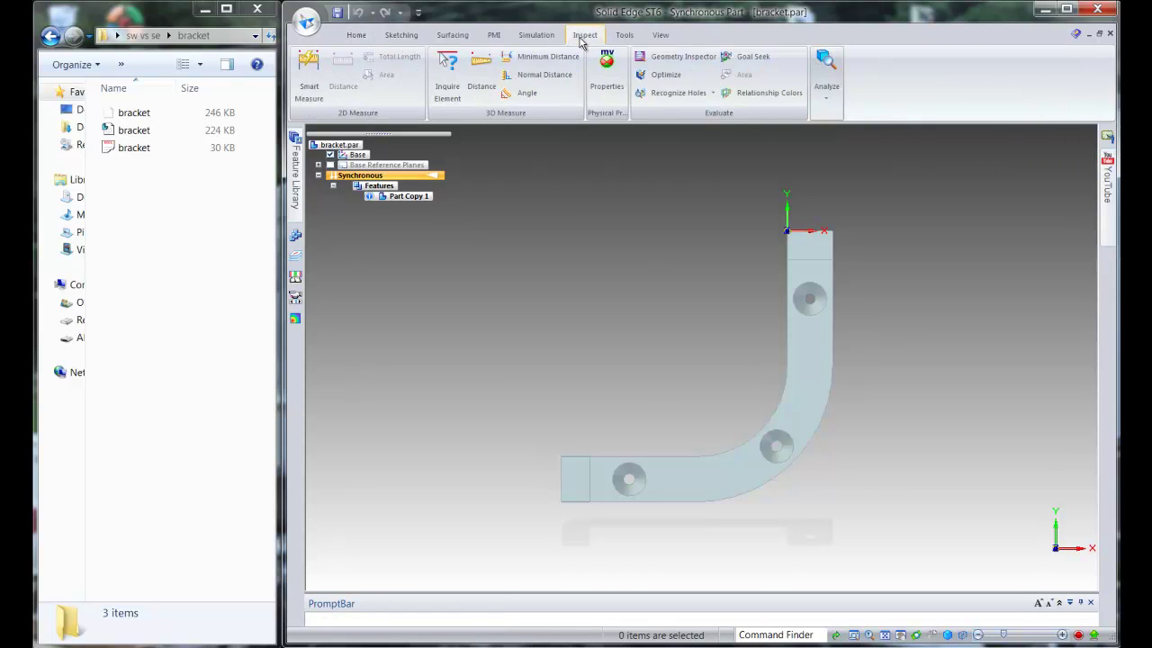
click(667, 77)
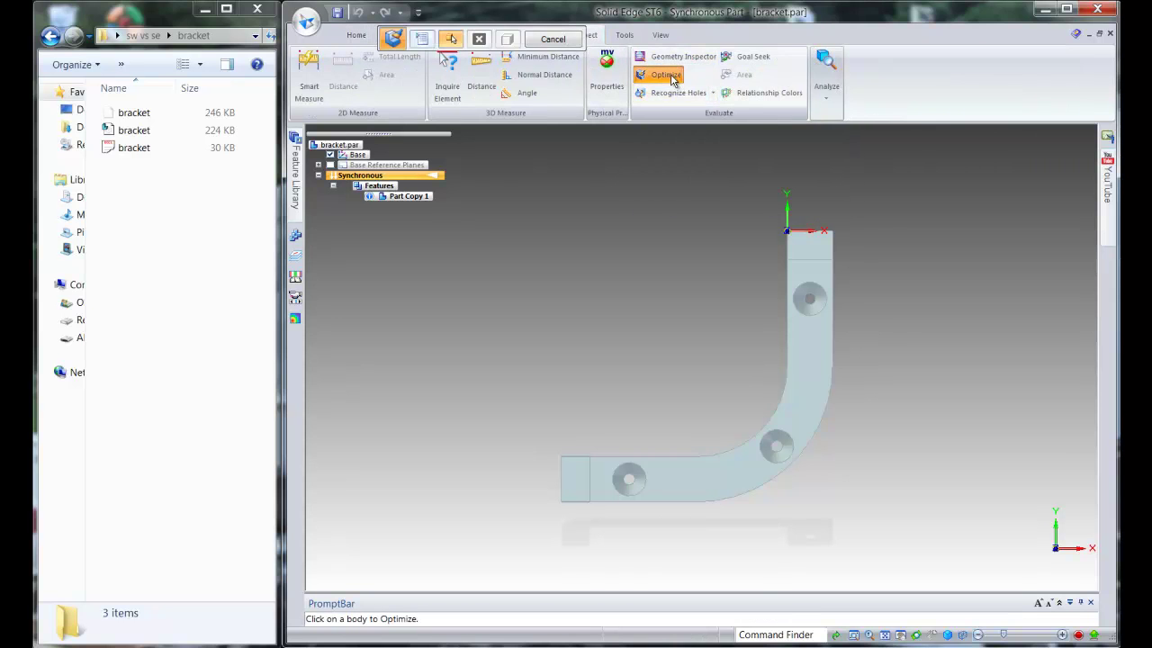
click(736, 468)
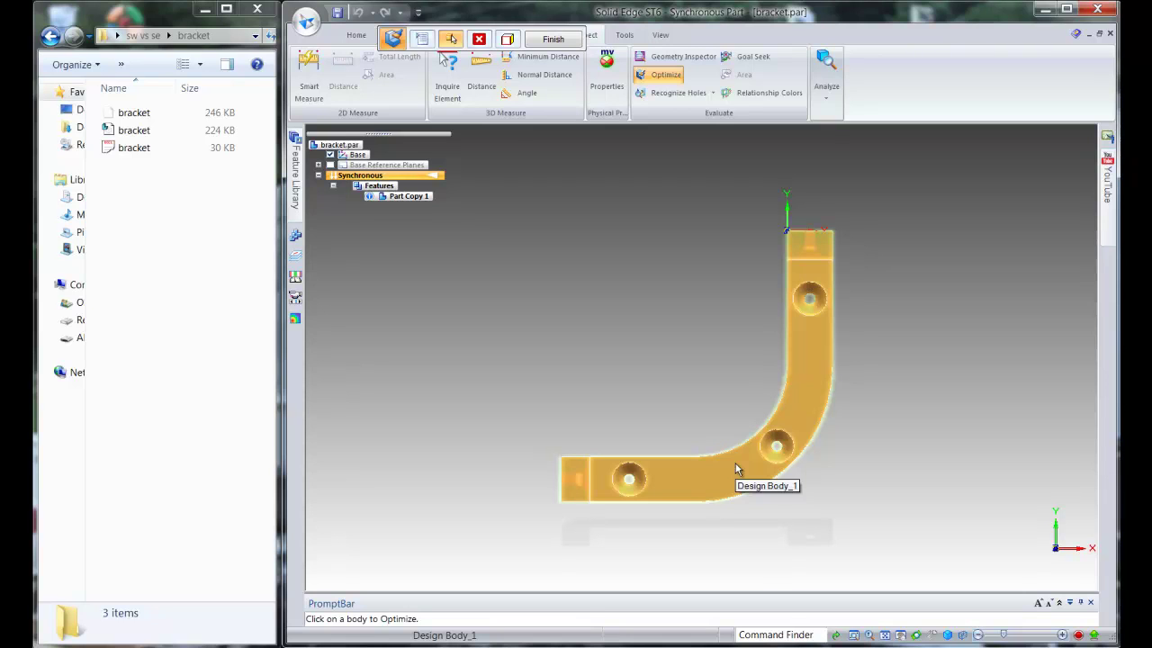
click(736, 469)
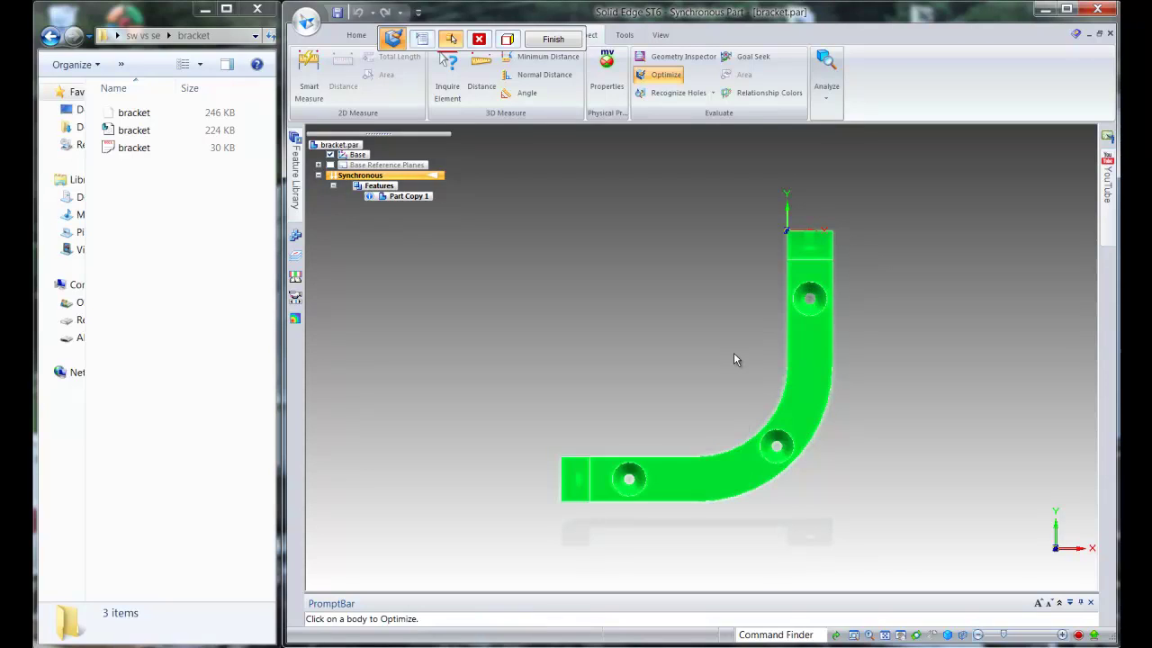
click(547, 40)
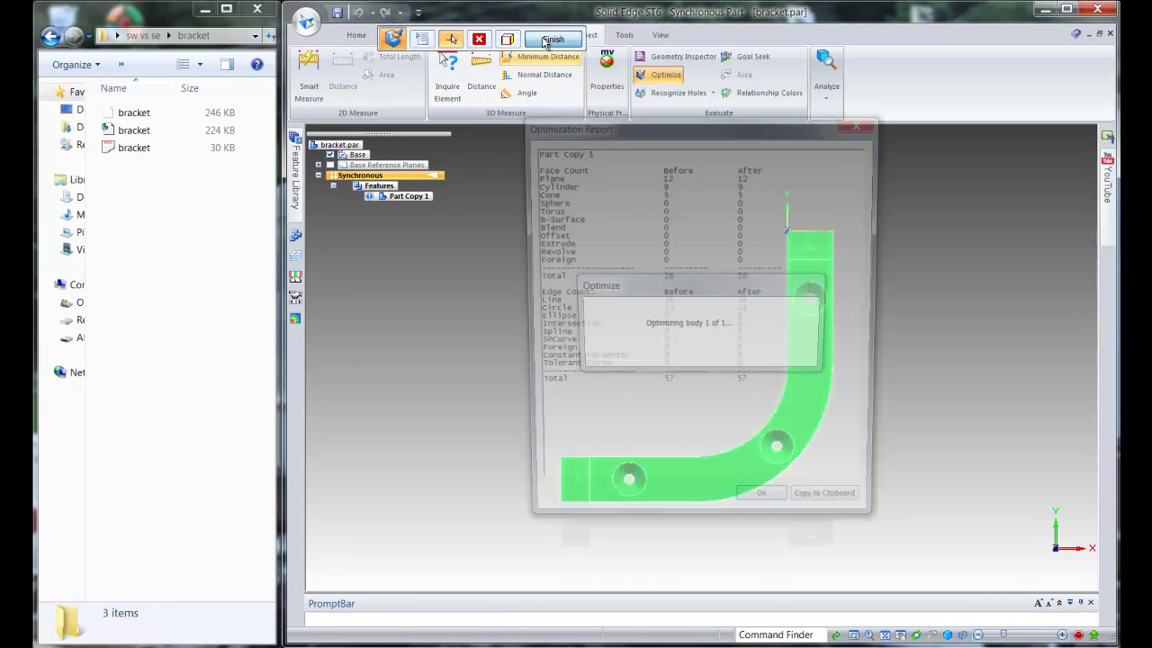
click(783, 513)
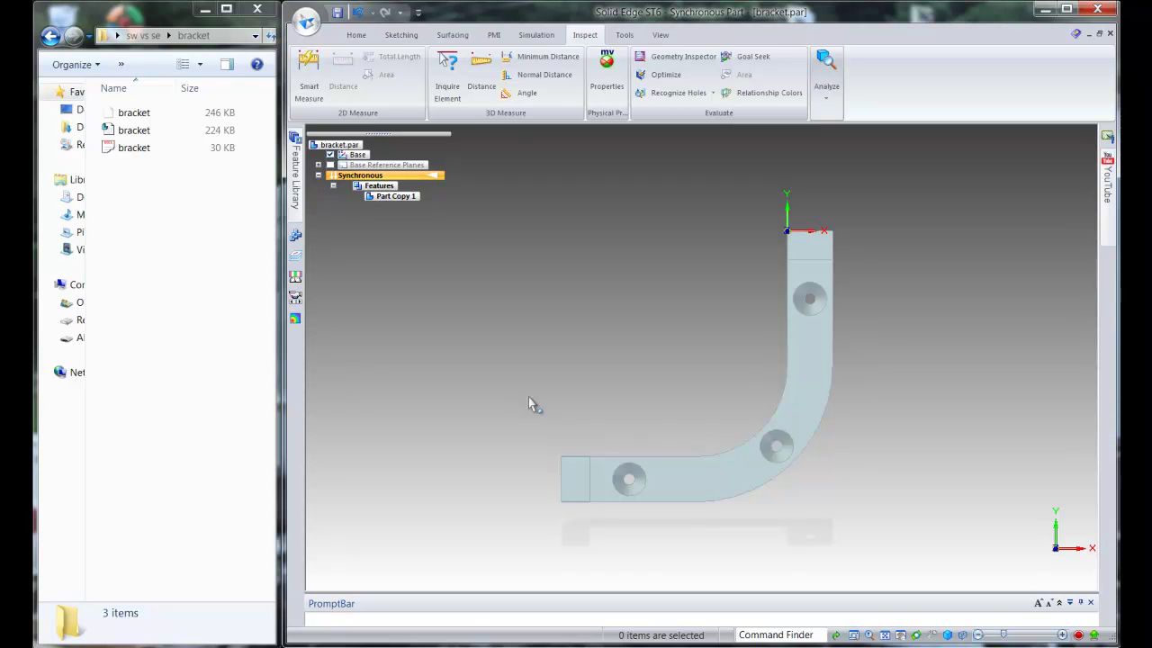
- Customize the radial menu by placing Add/Remove Mode in the inner ring's uppermost slot, and save the changes to New Theme 1
click(418, 13)
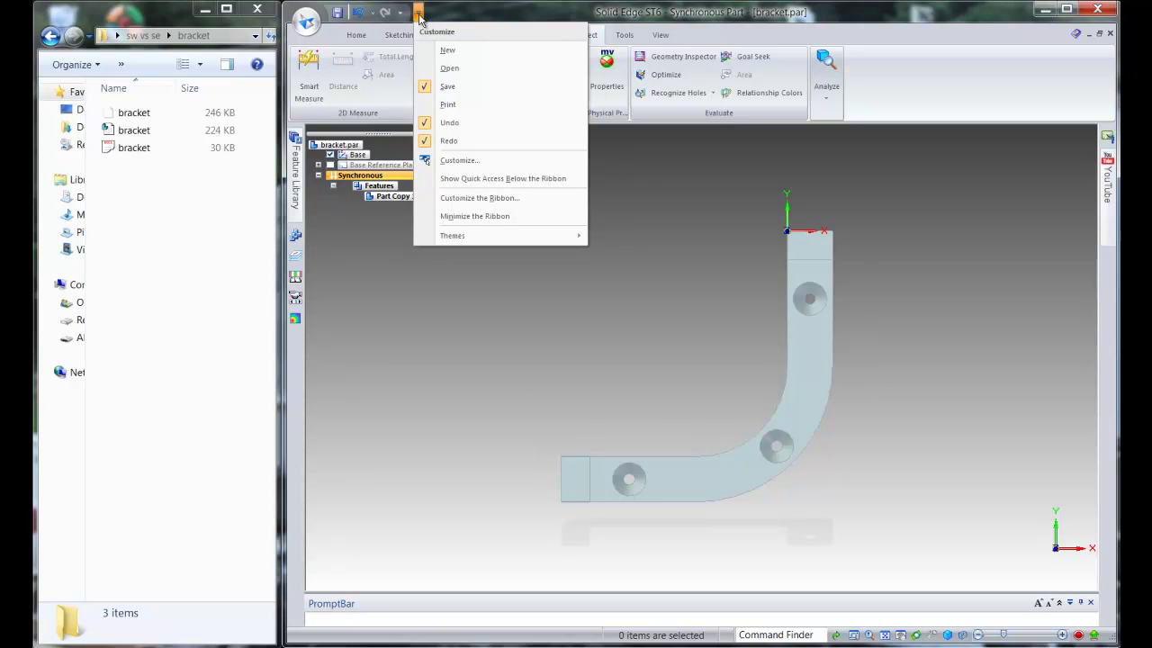
click(461, 161)
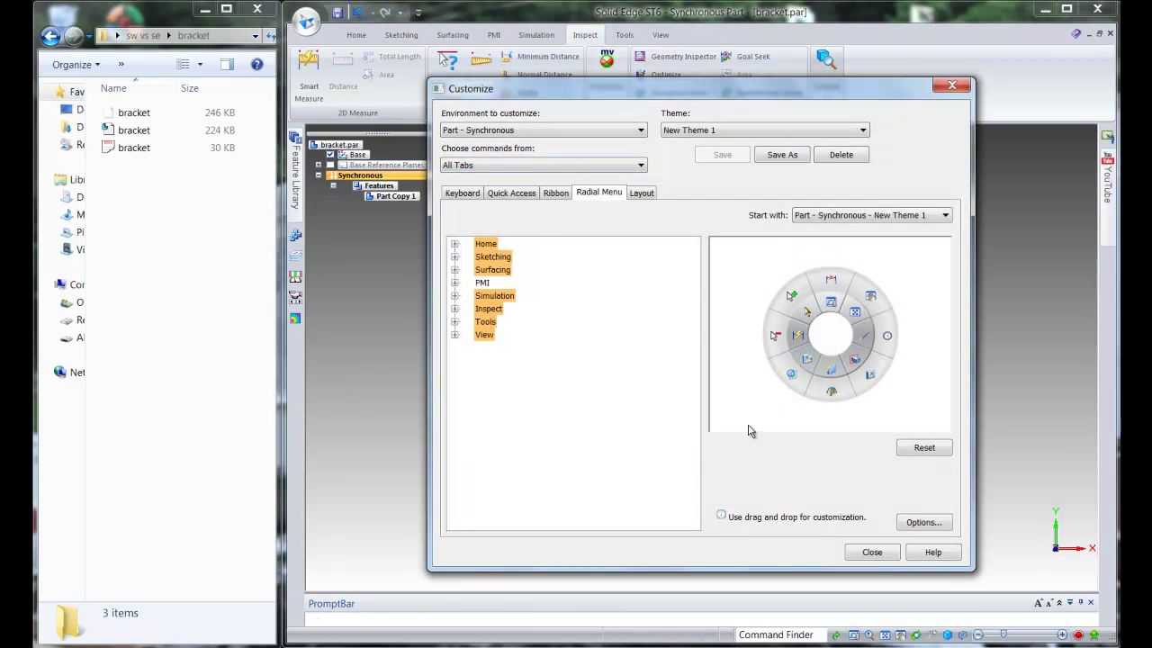
click(455, 244)
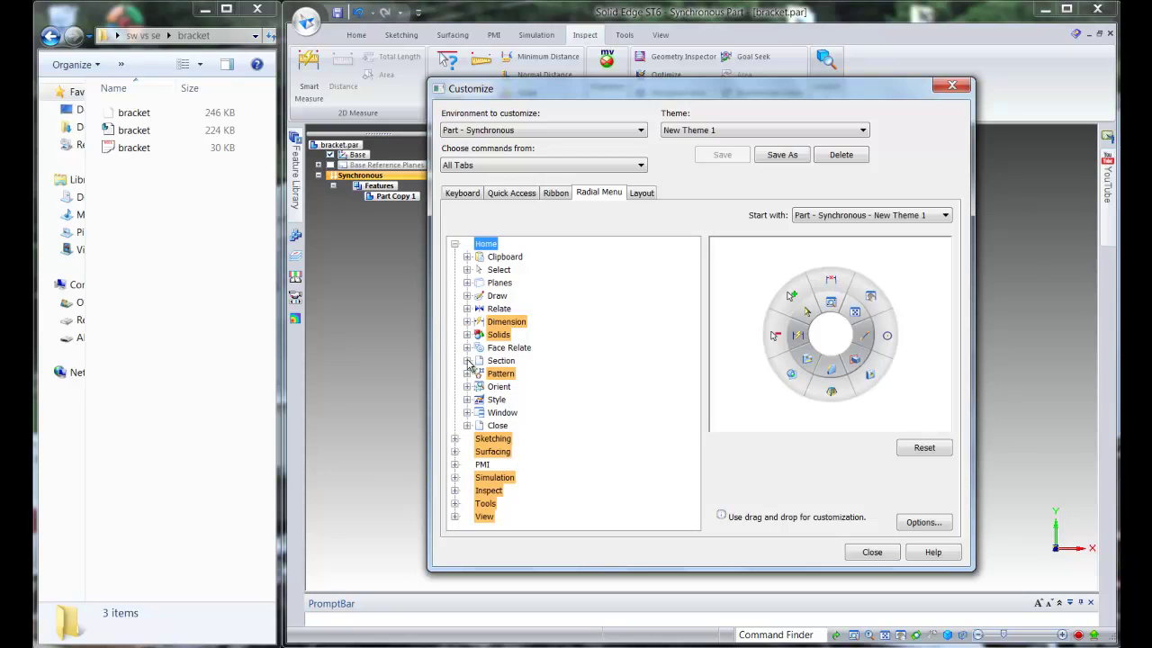
click(467, 270)
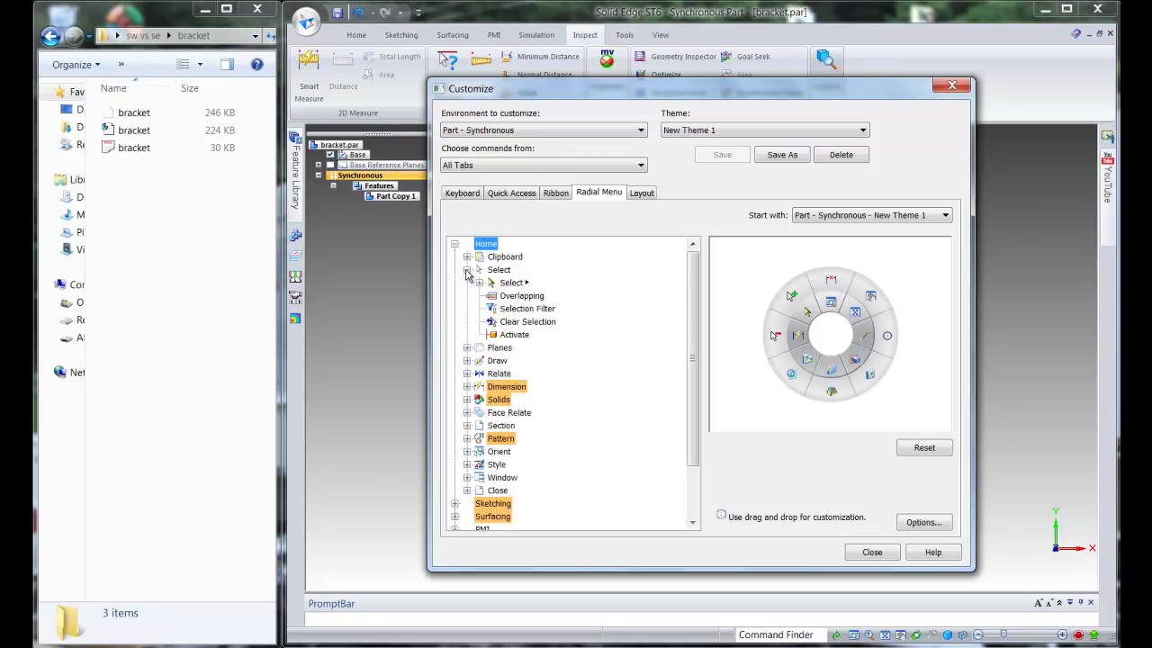
click(480, 283)
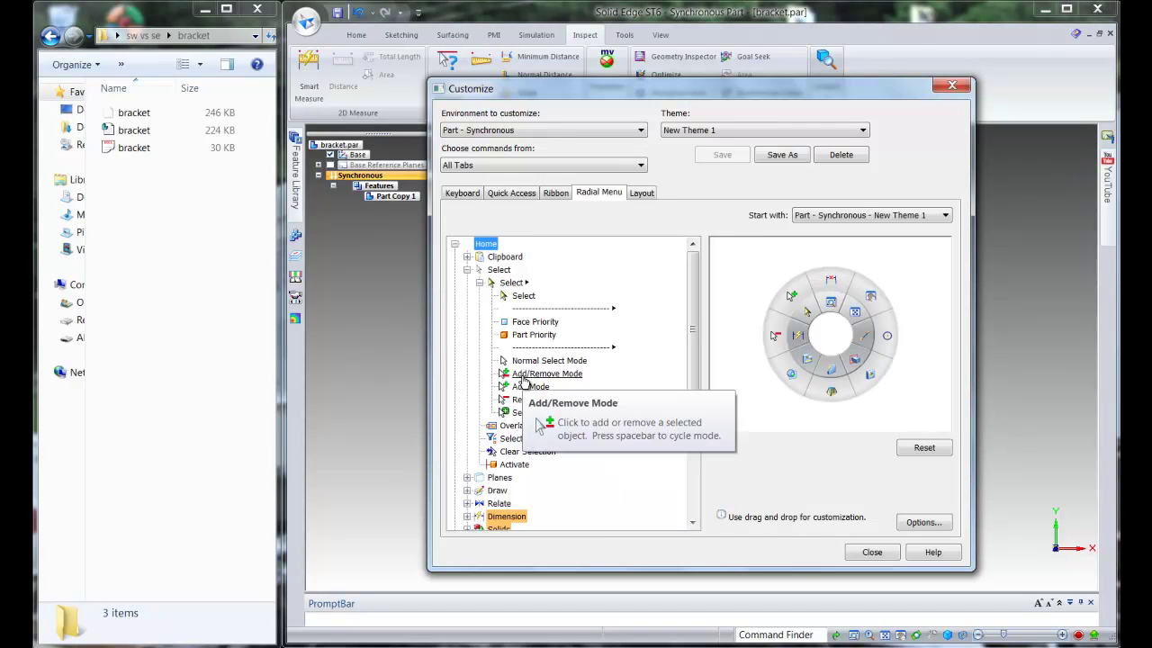
drag(525, 380, 836, 308)
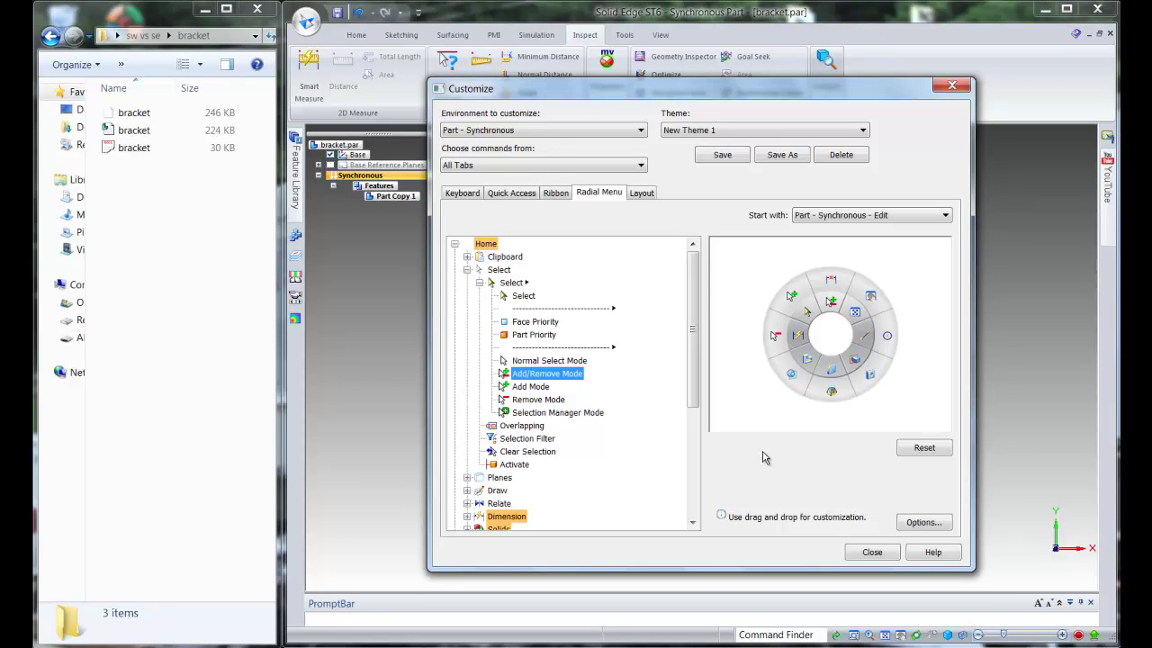
click(467, 270)
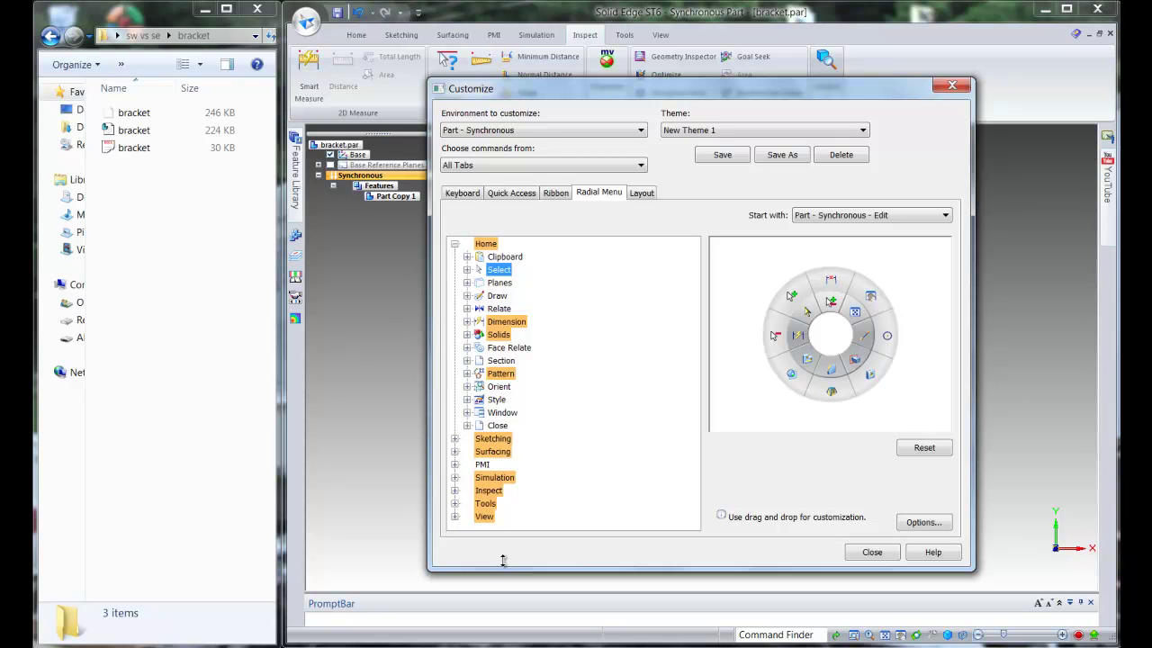
click(872, 555)
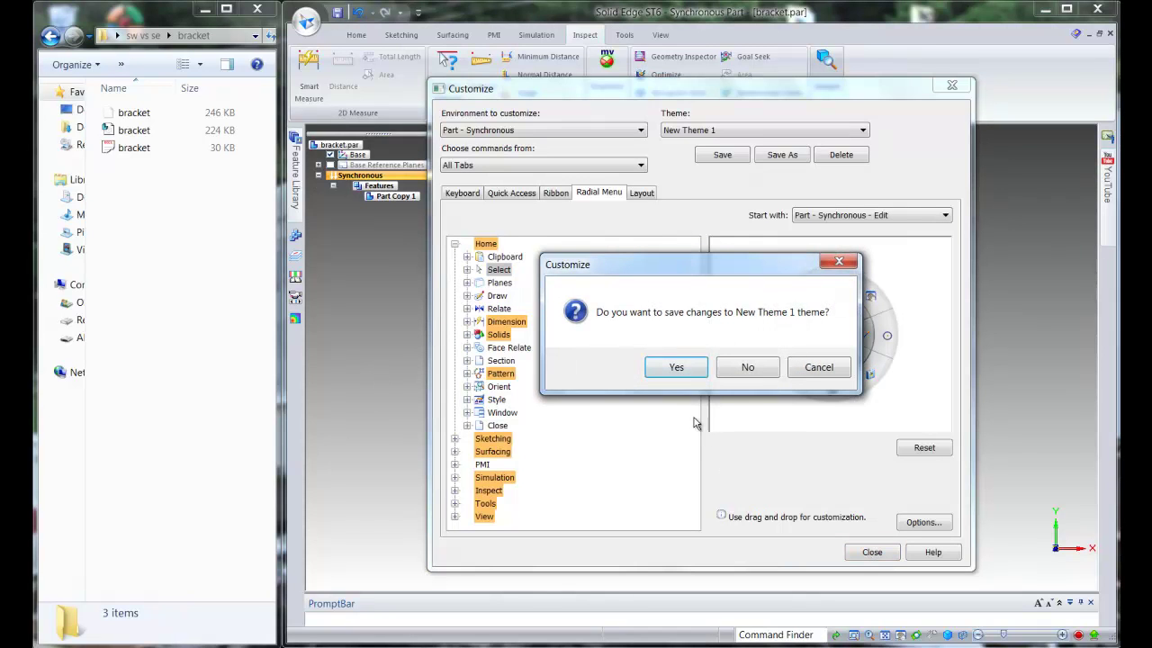
click(679, 373)
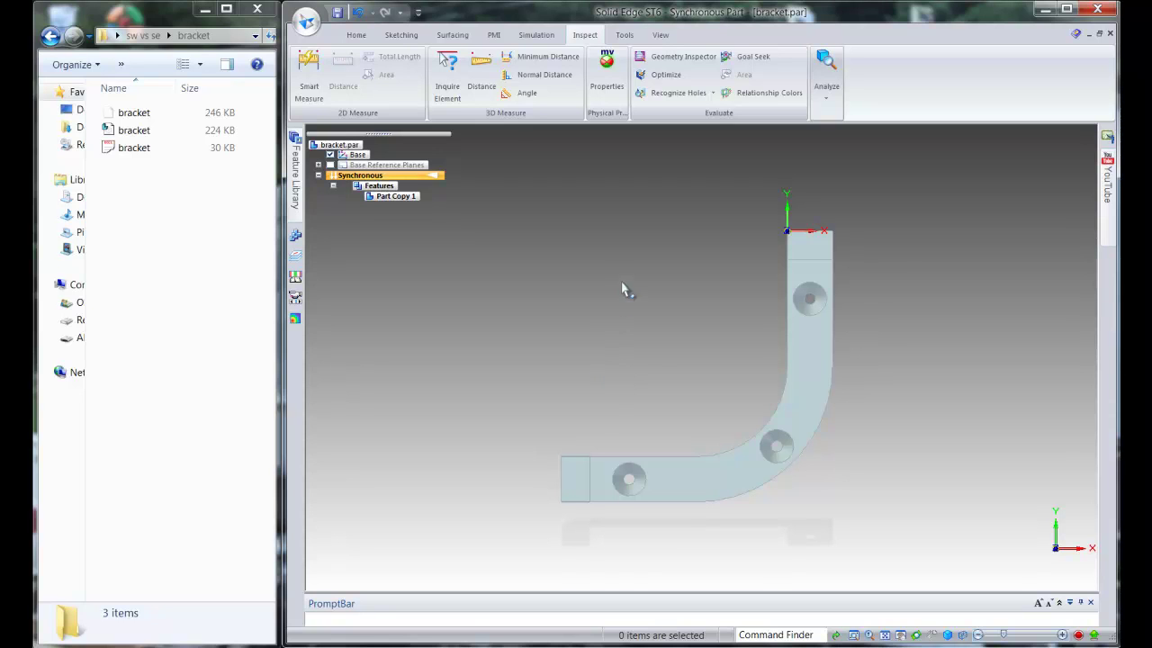
- Delete the three countersunk holes along the bracket's main face
drag(609, 284, 840, 519)
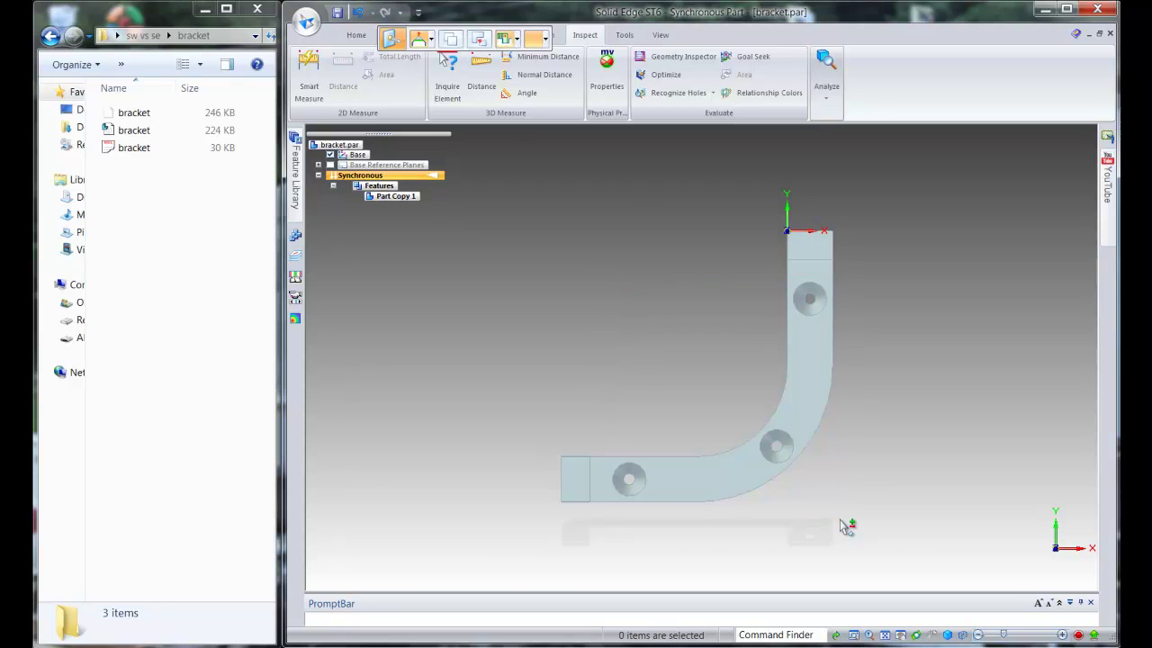
key(Escape)
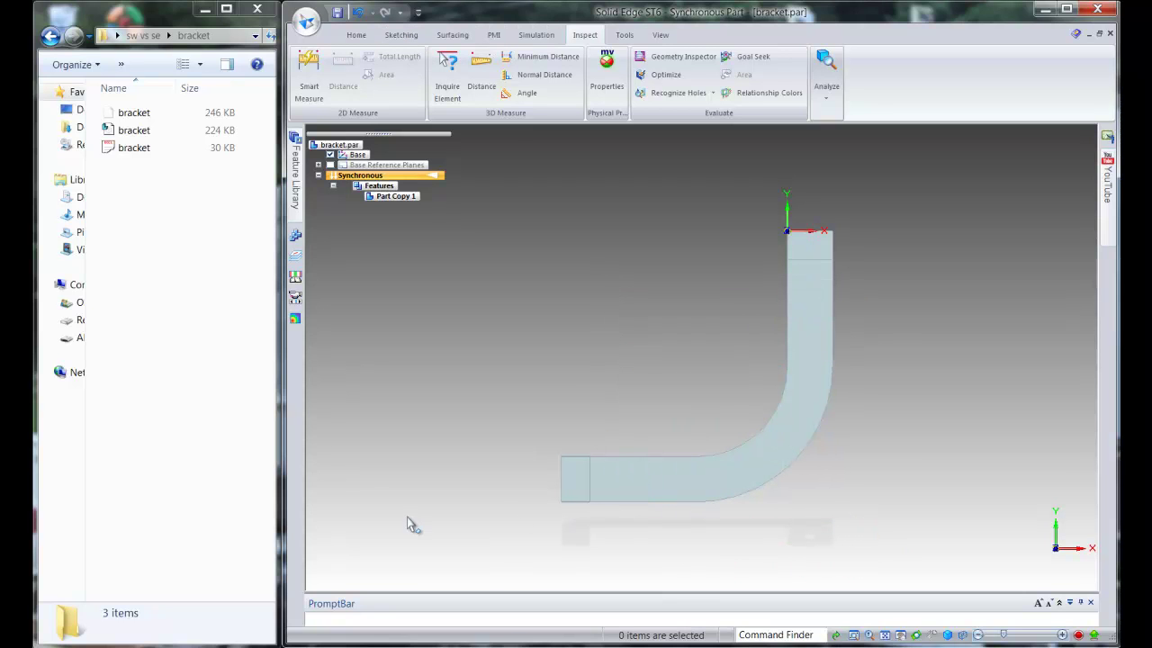
- Delete the outer and inner rounded faces of the bracket's bend to leave a square corner
middle_drag(447, 534, 406, 470)
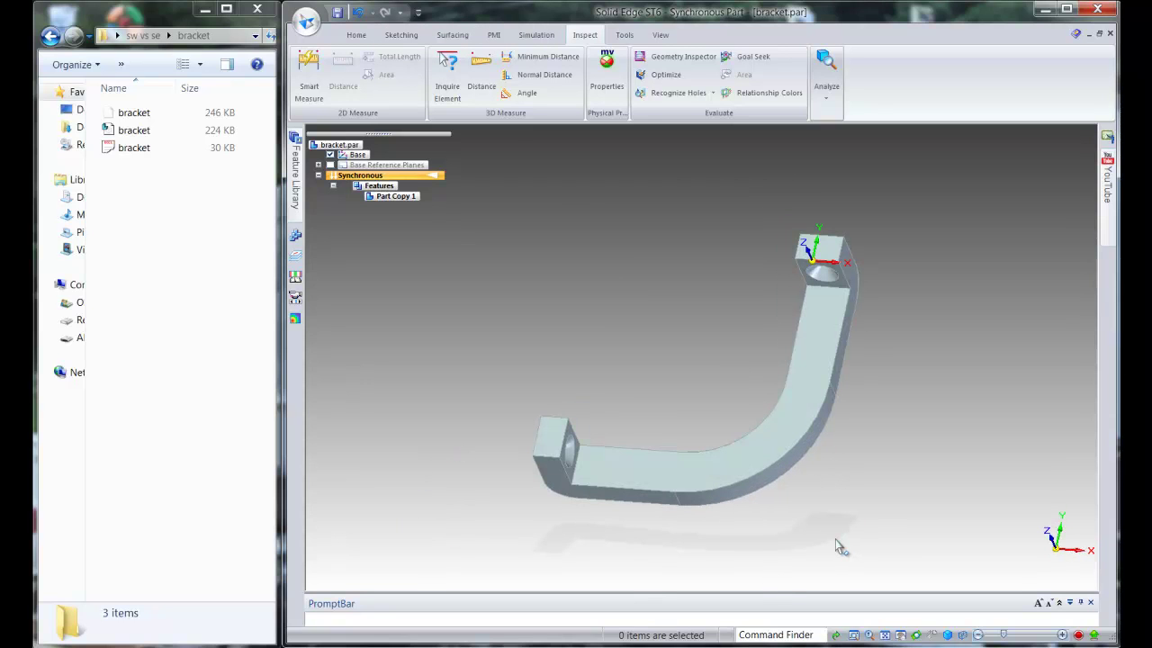
click(788, 471)
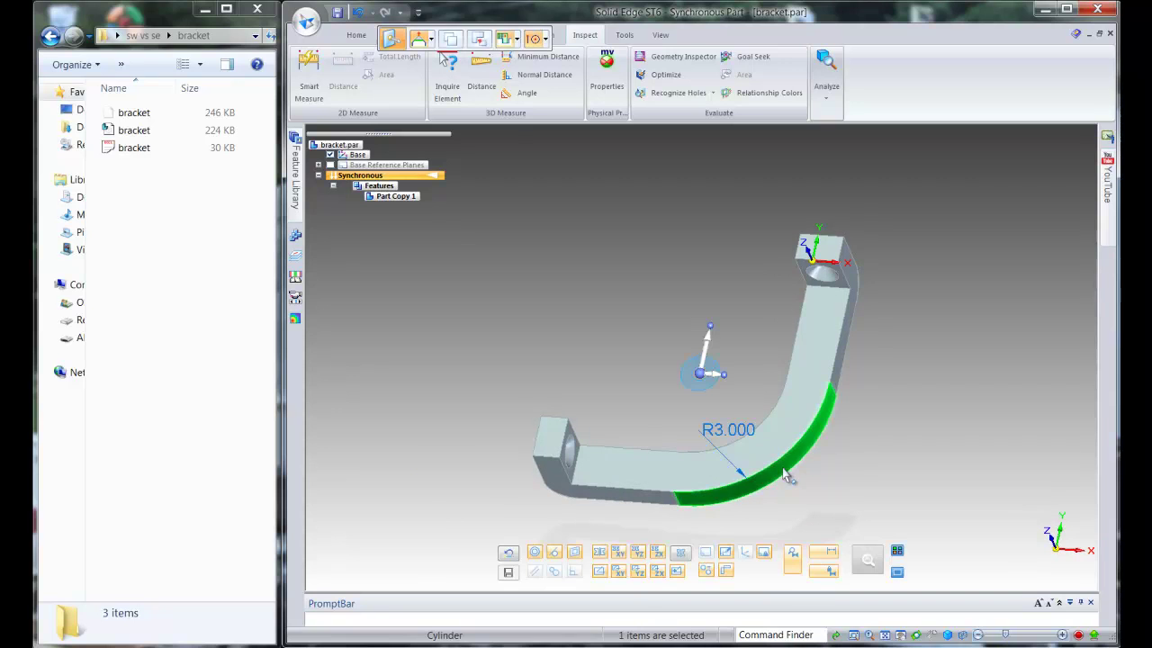
right_click(845, 433)
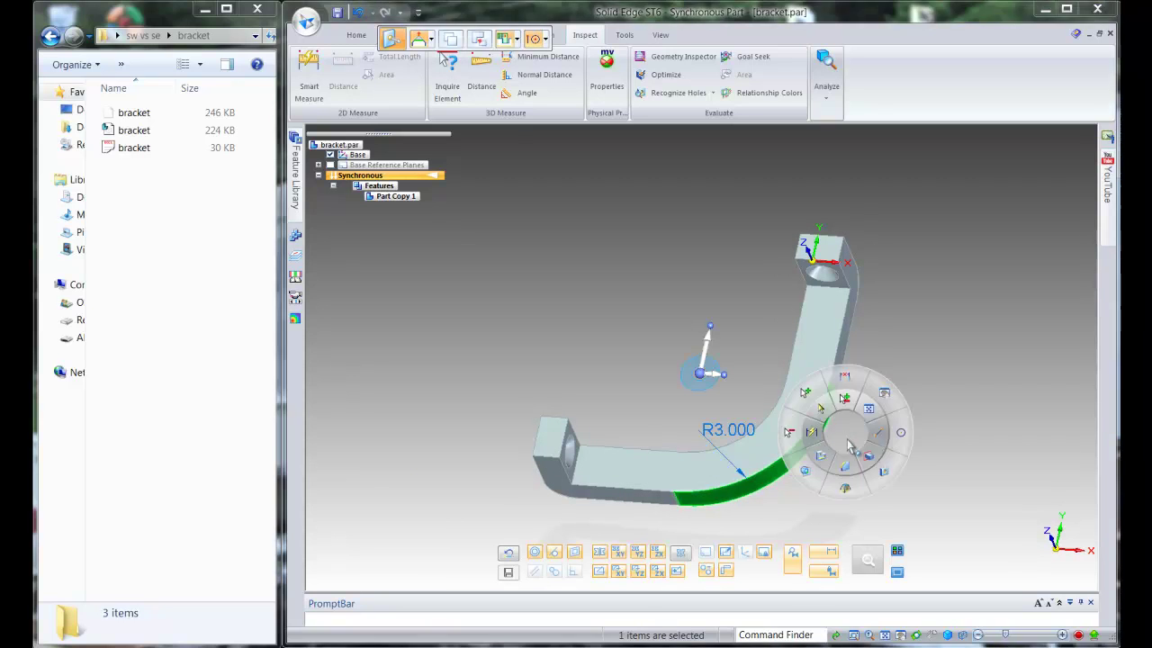
click(806, 396)
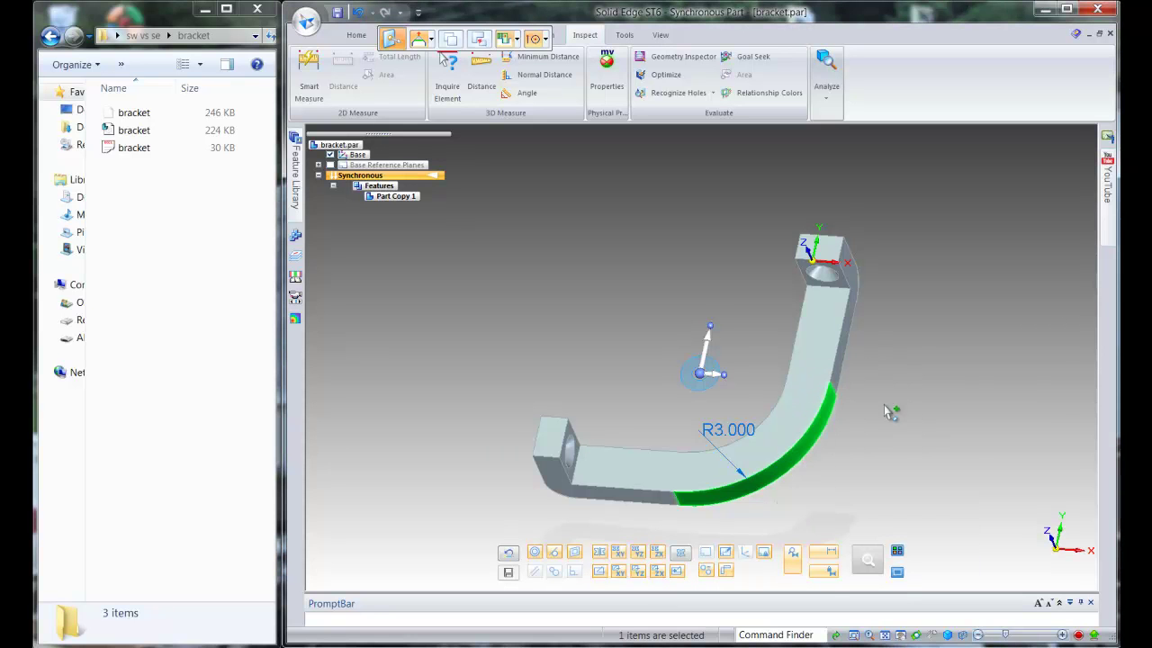
middle_drag(907, 388, 965, 495)
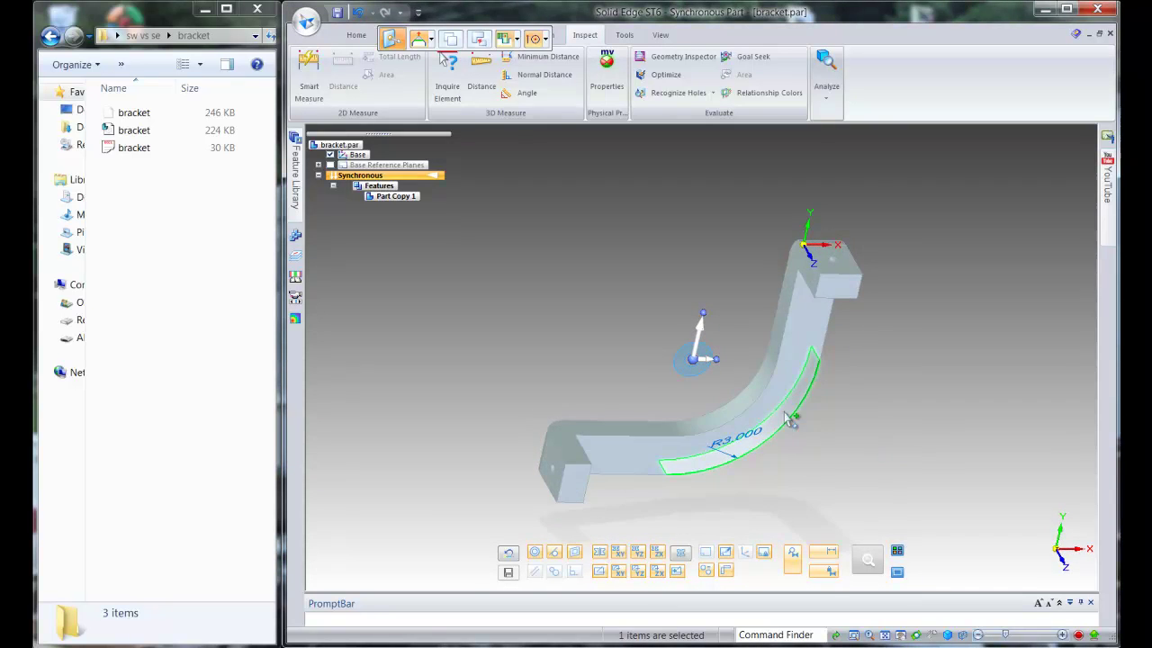
click(753, 407)
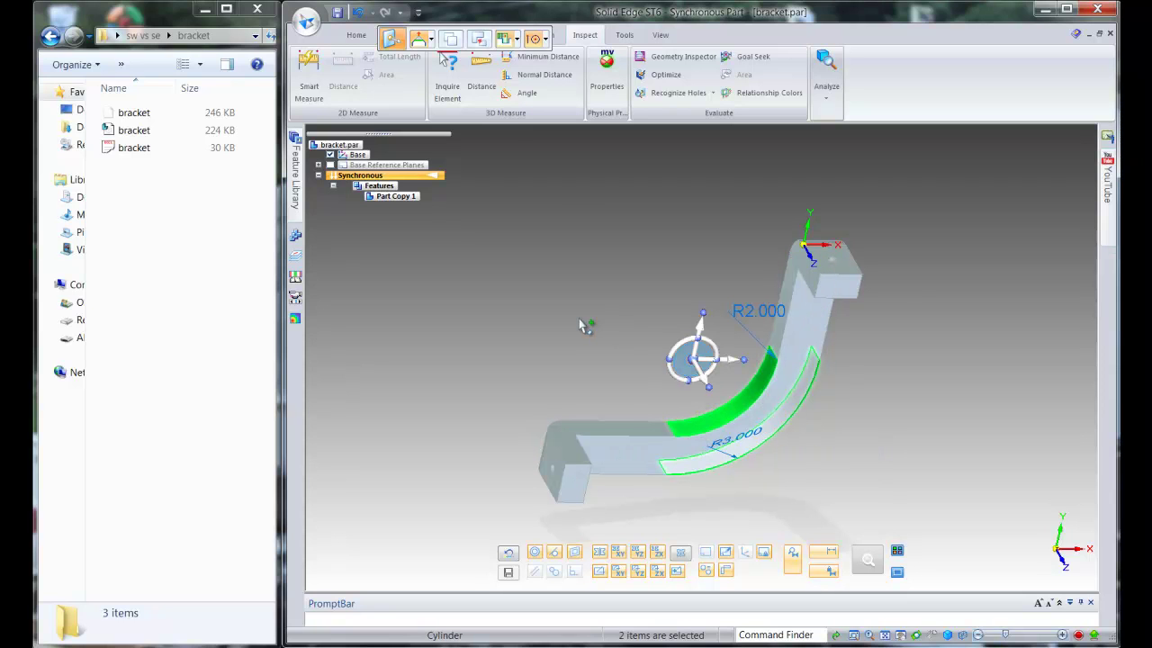
key(Delete)
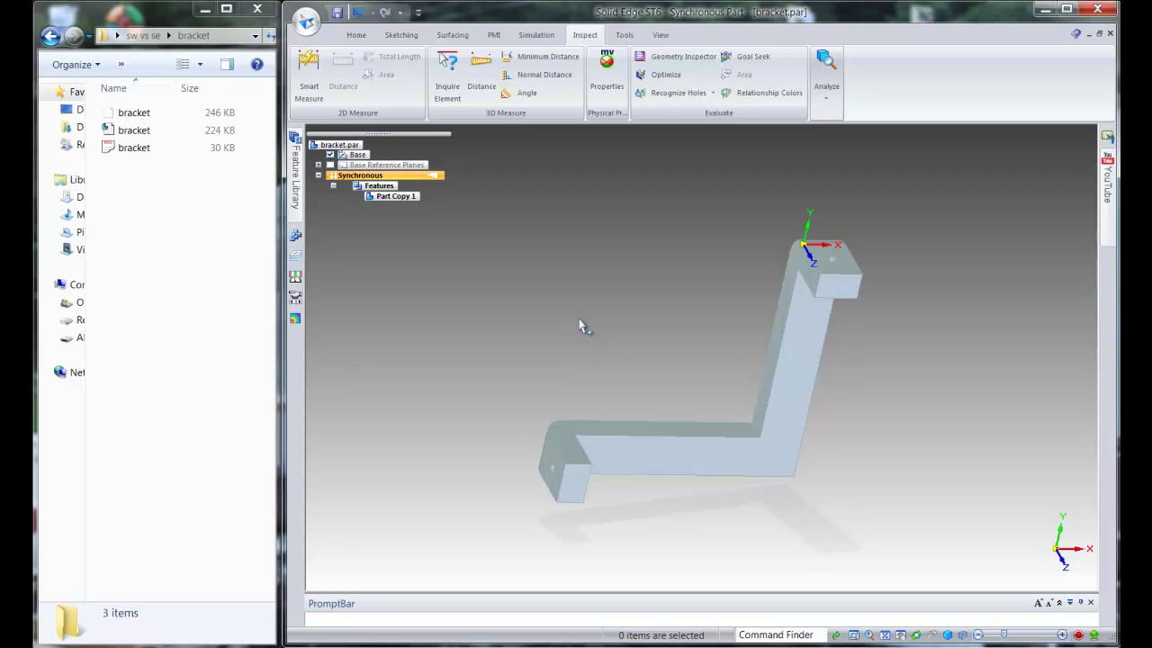
- Dimension the width across the vertical leg's upper end, set edits to move the leg's outer side, and lock the dimension
key(ctrl+t)
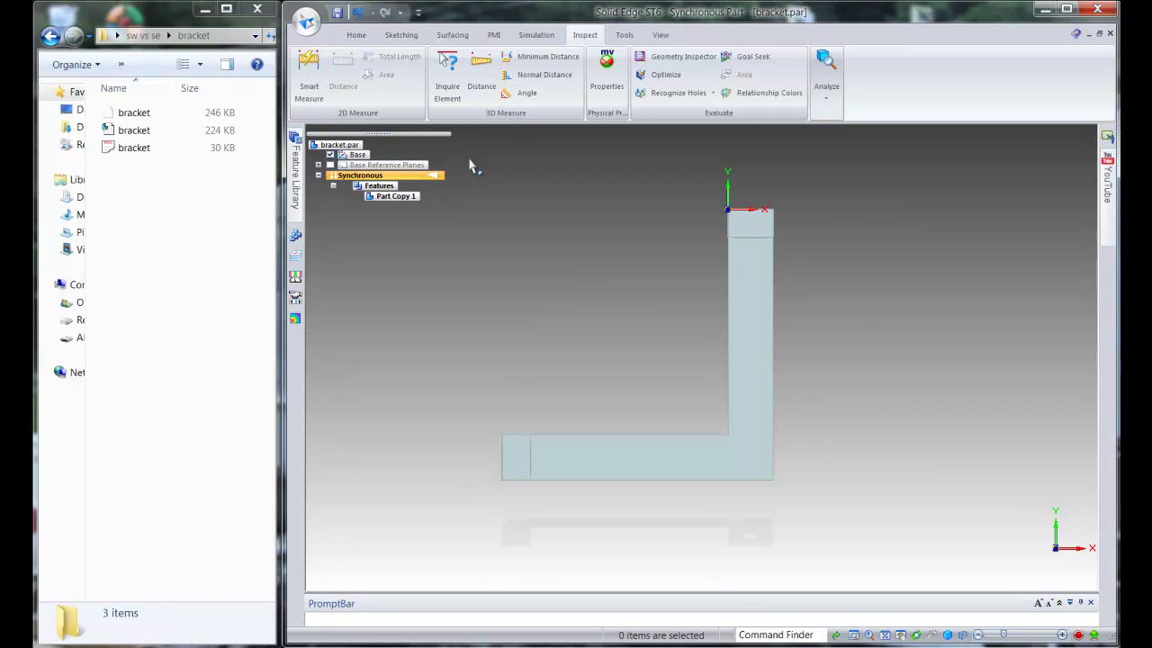
click(482, 68)
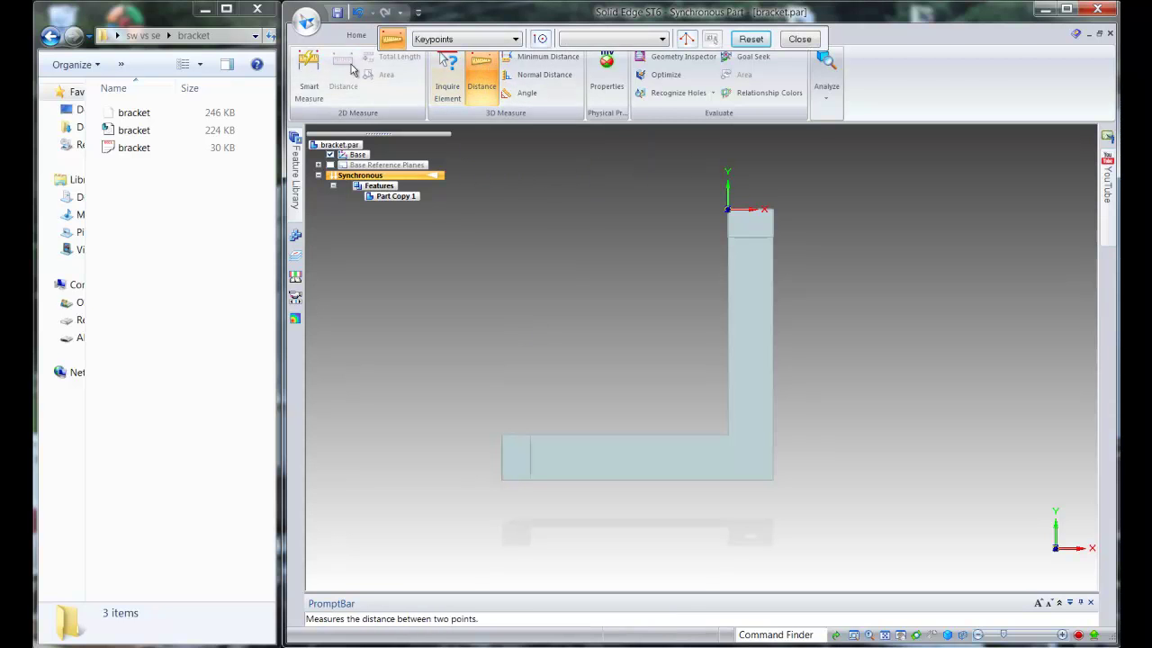
click(356, 35)
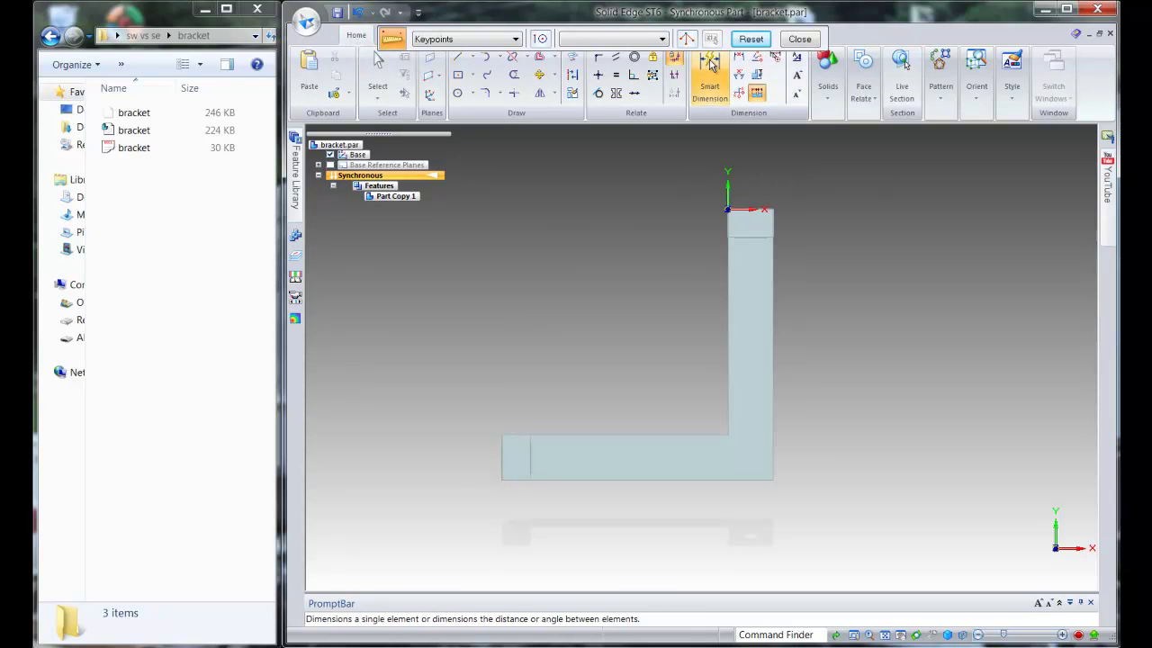
click(727, 102)
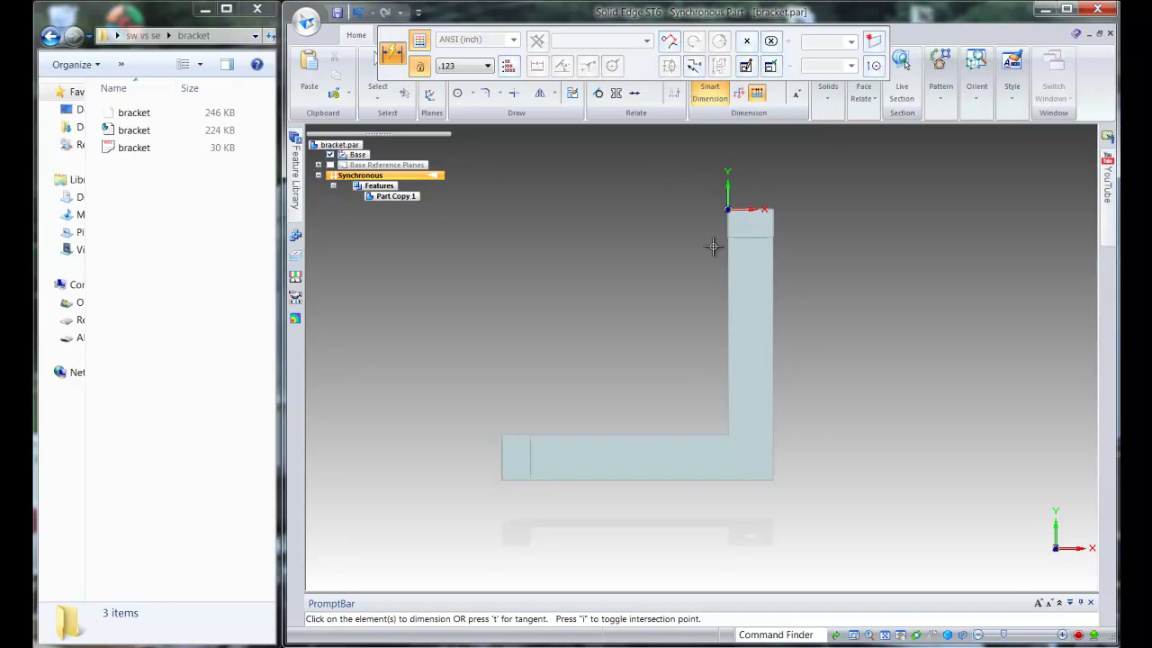
click(747, 209)
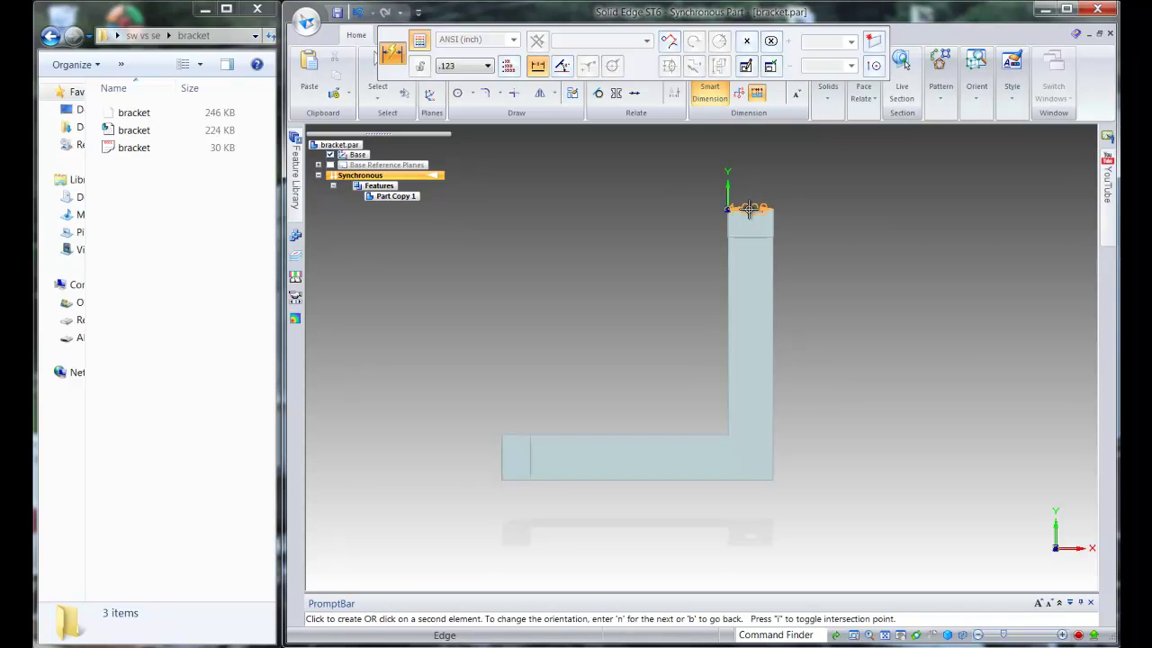
click(818, 204)
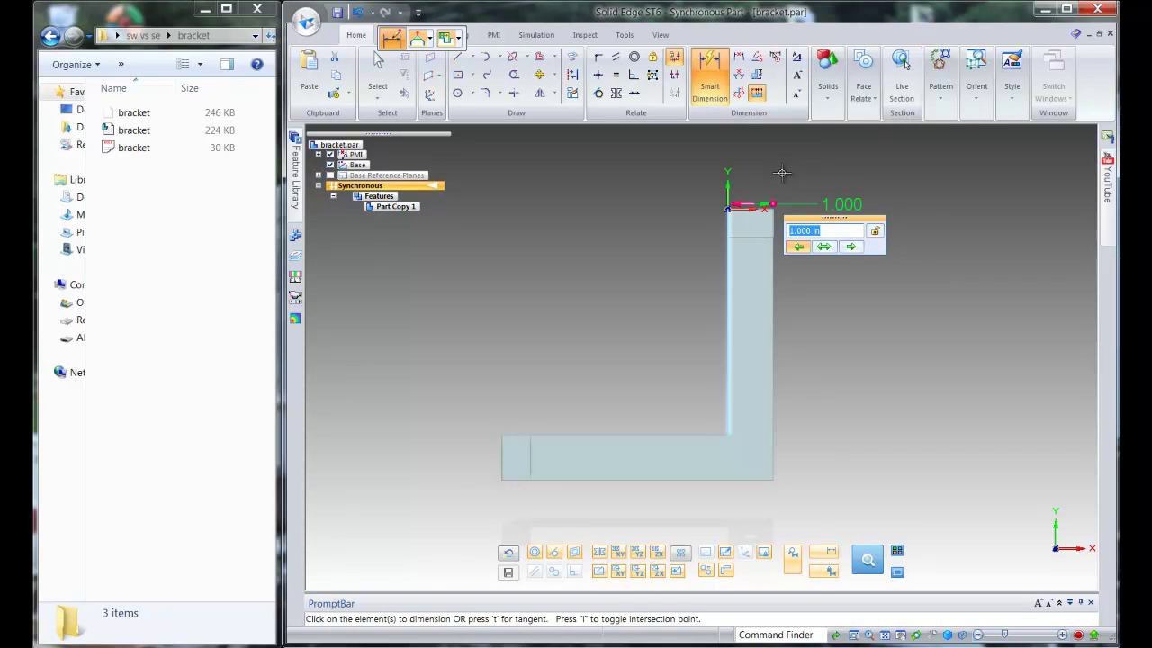
click(853, 248)
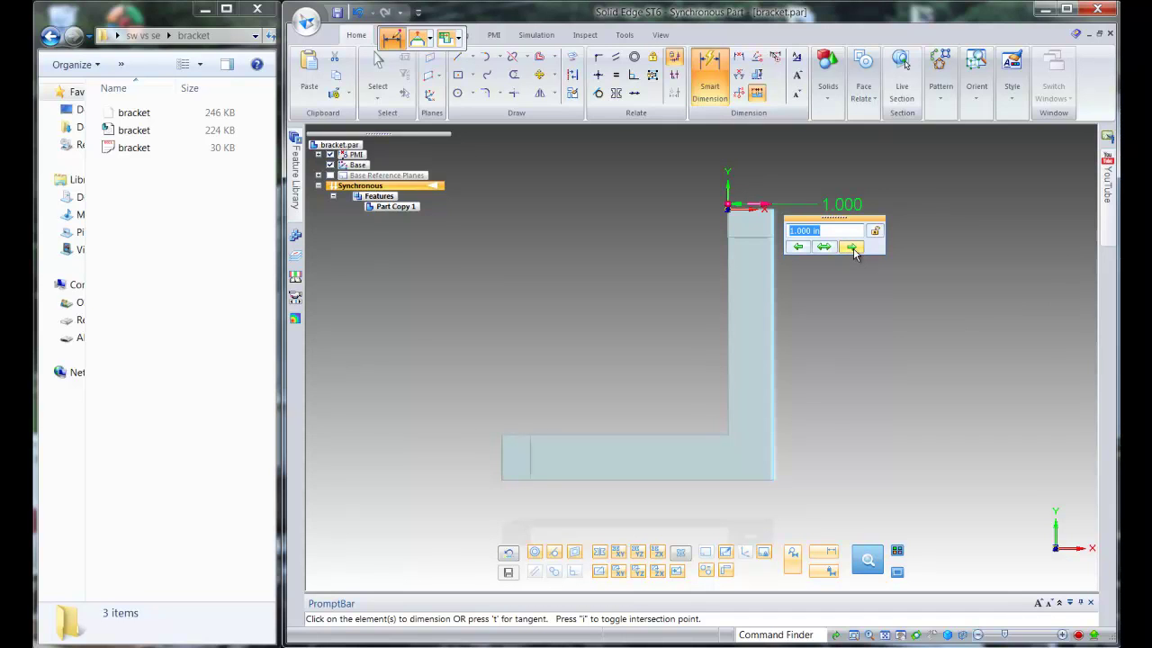
click(875, 233)
click(902, 377)
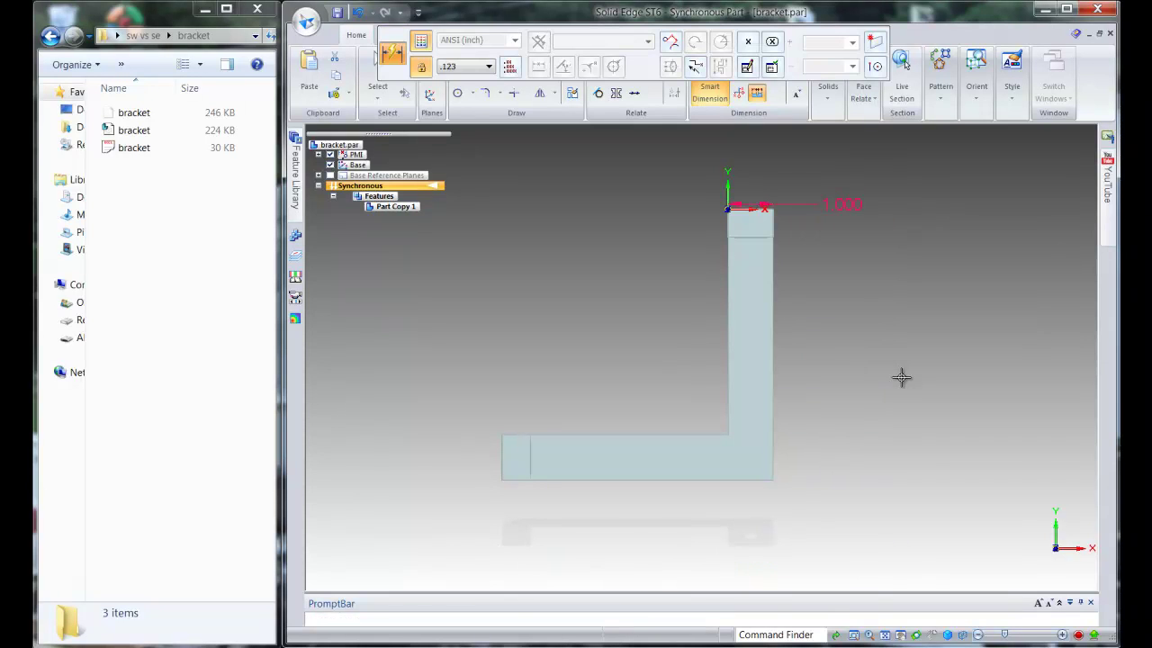
- Dimension the horizontal leg's thickness at its free end, set edits to move the lower side, and lock the dimension
click(502, 462)
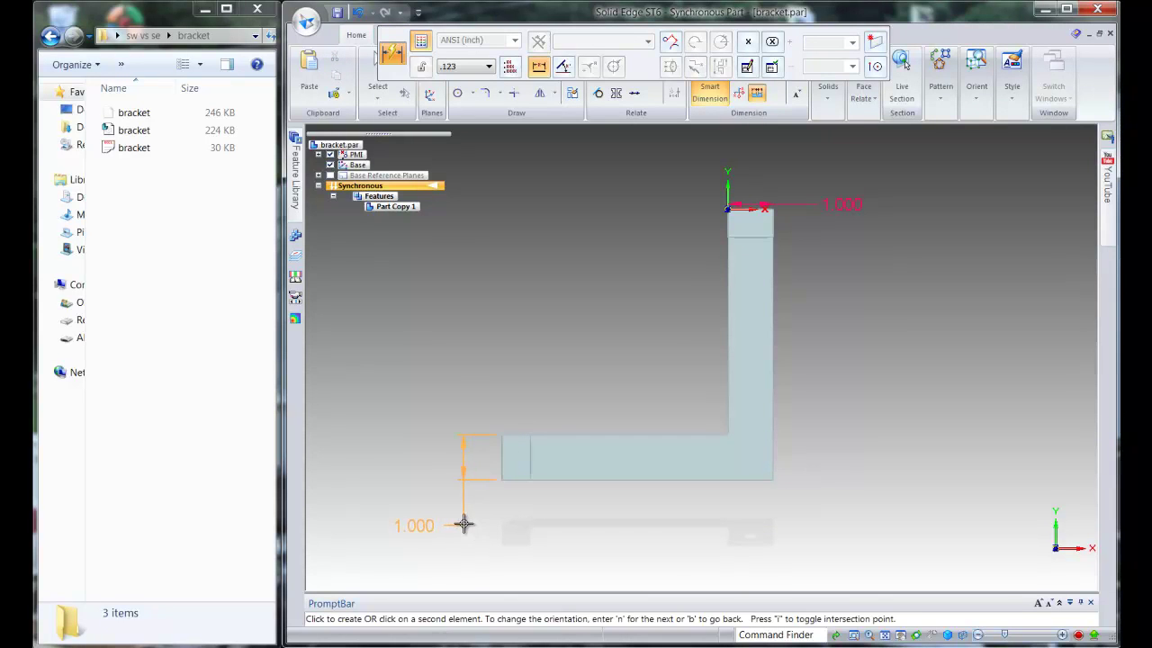
click(463, 523)
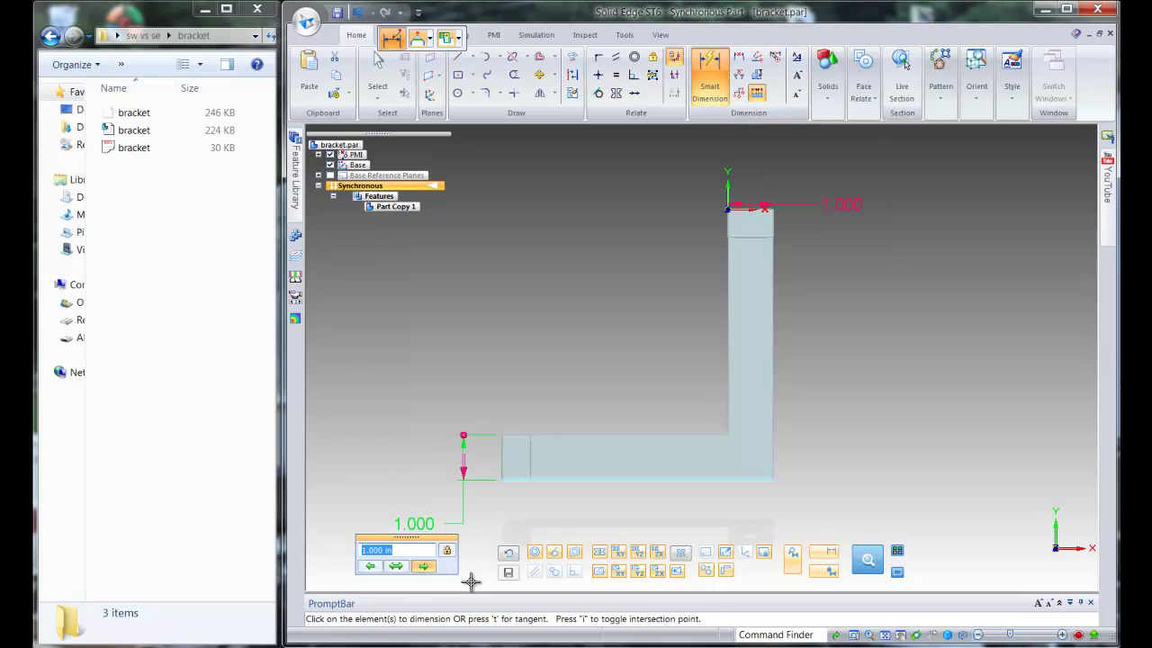
key(Return)
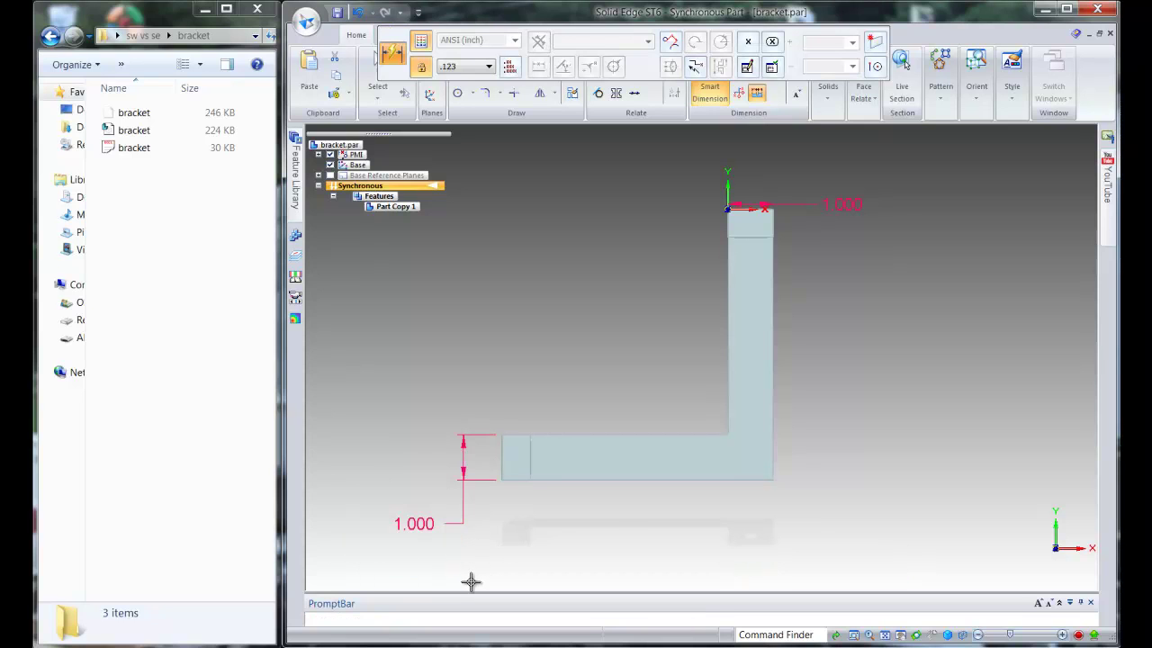
- Add unlocked dimensions for the bracket's overall height and its overall horizontal length
click(754, 210)
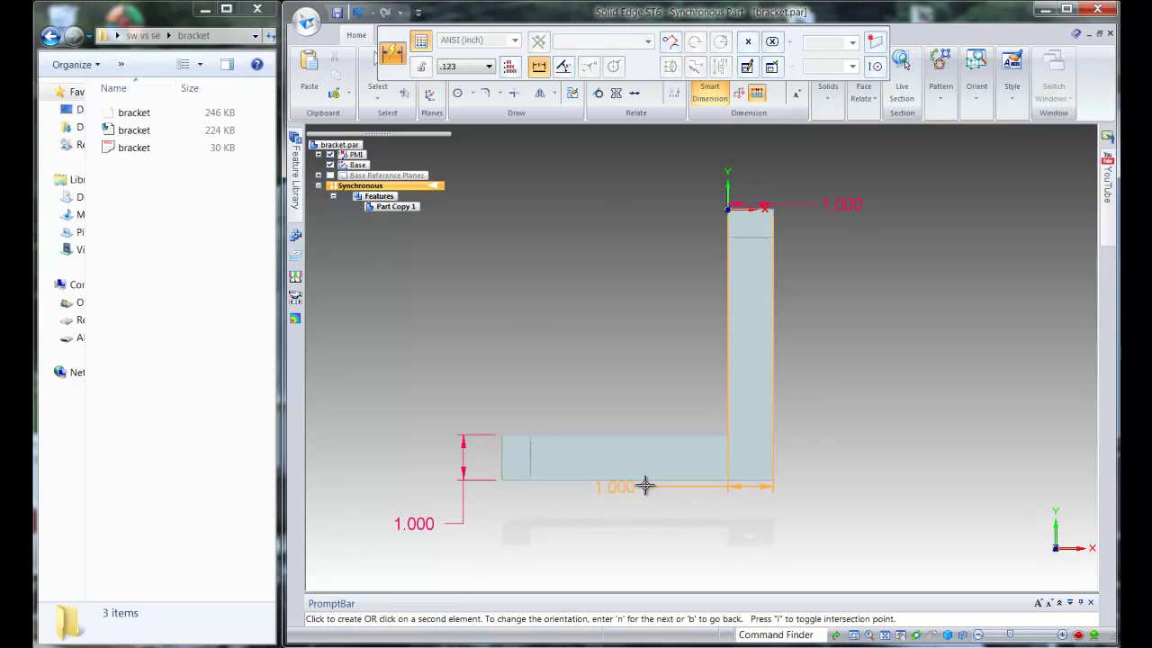
click(647, 481)
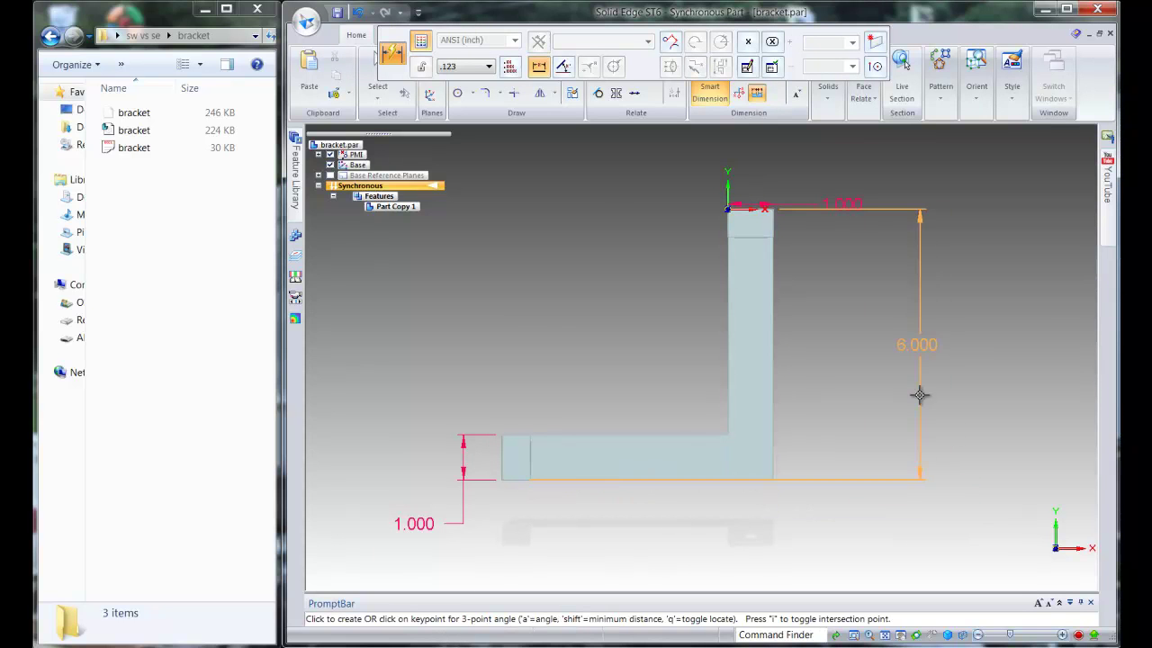
click(956, 413)
click(852, 525)
click(775, 349)
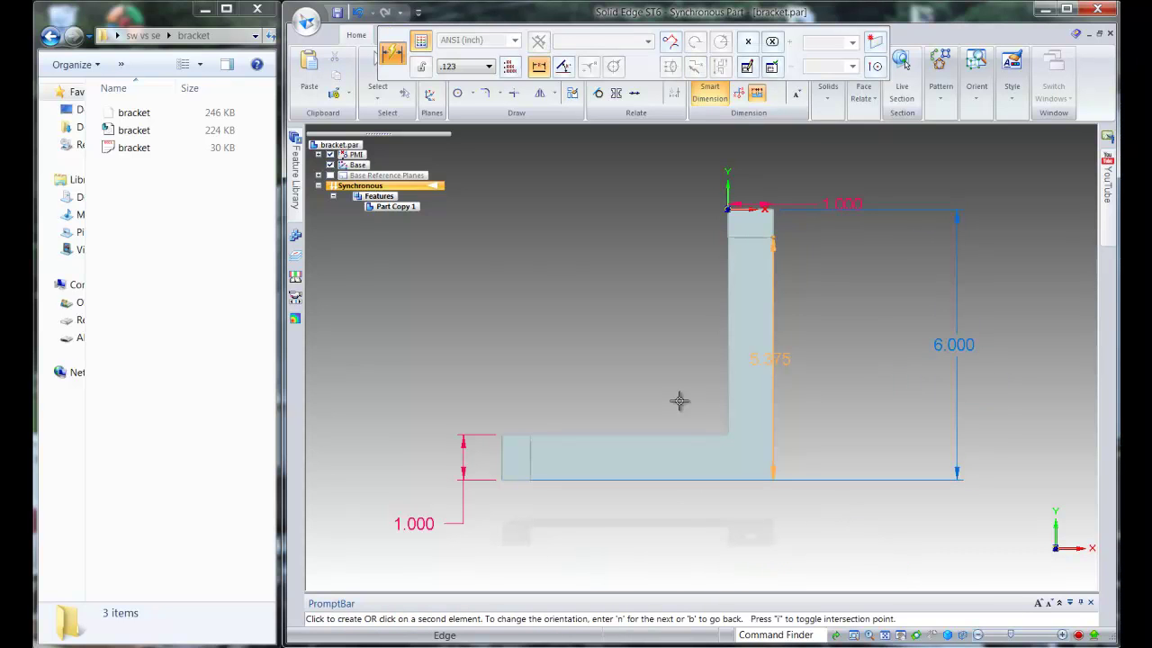
click(502, 454)
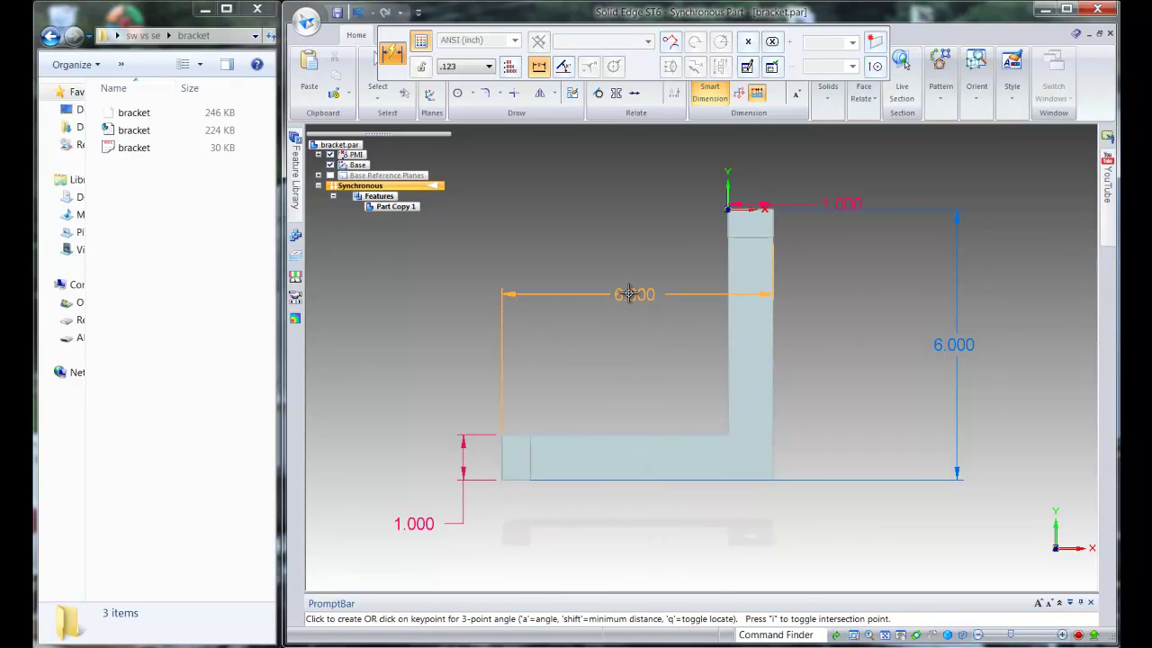
click(629, 293)
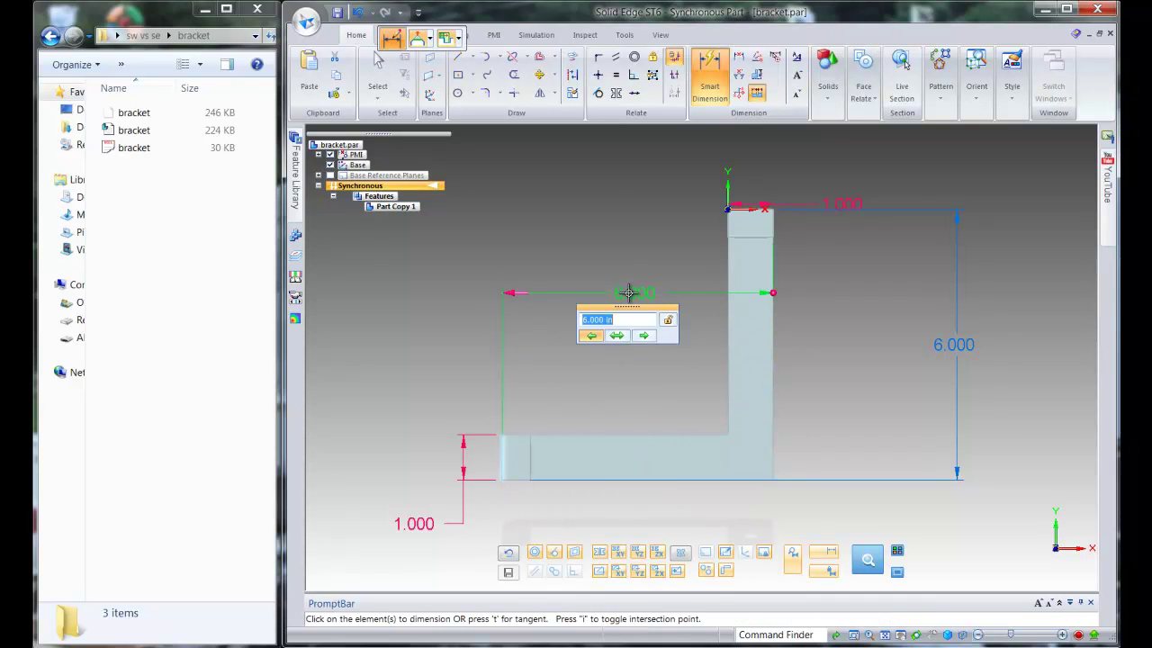
key(Escape)
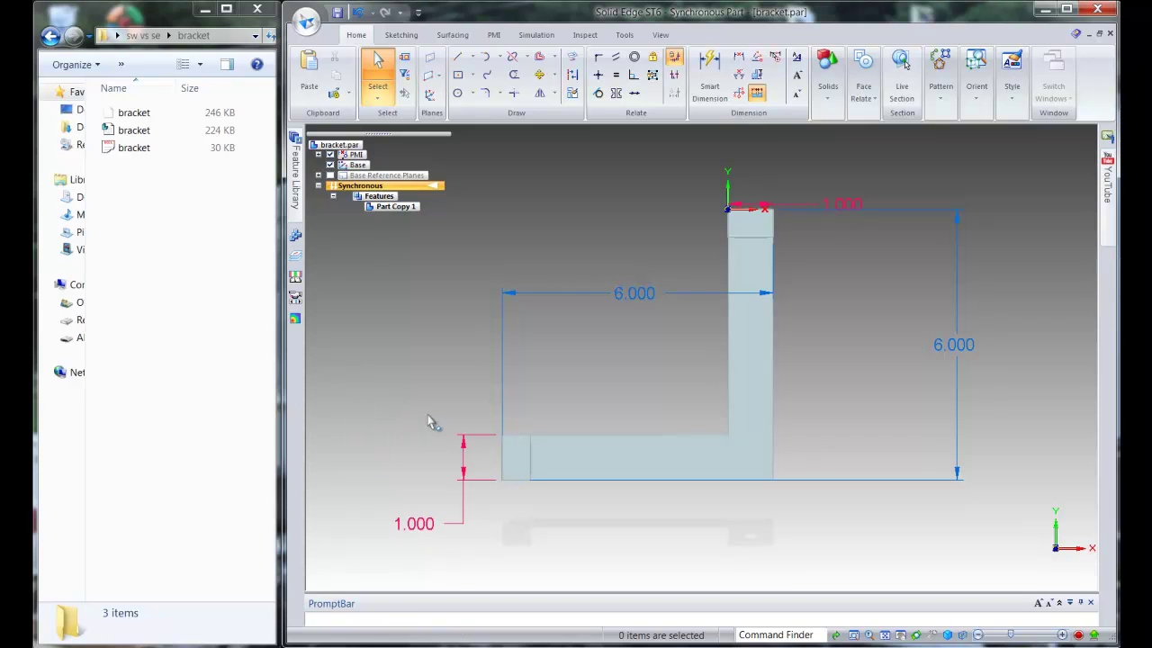
- Select the end flange of the horizontal leg with its hole and set the overall horizontal length to 4 in
drag(432, 404, 642, 523)
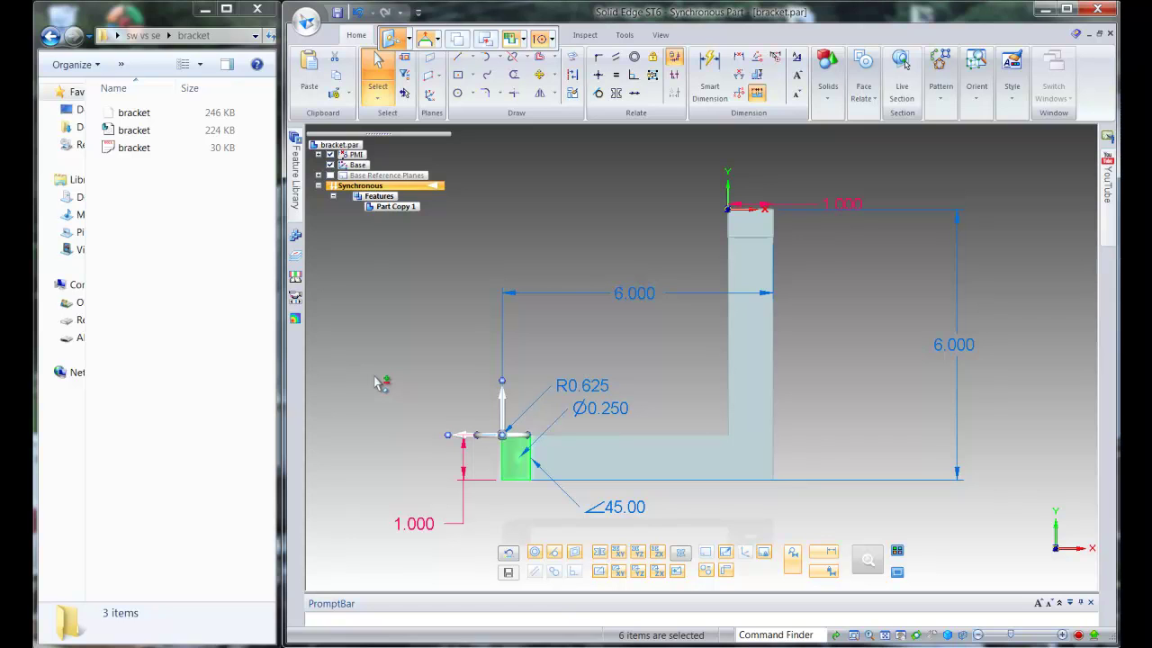
click(616, 292)
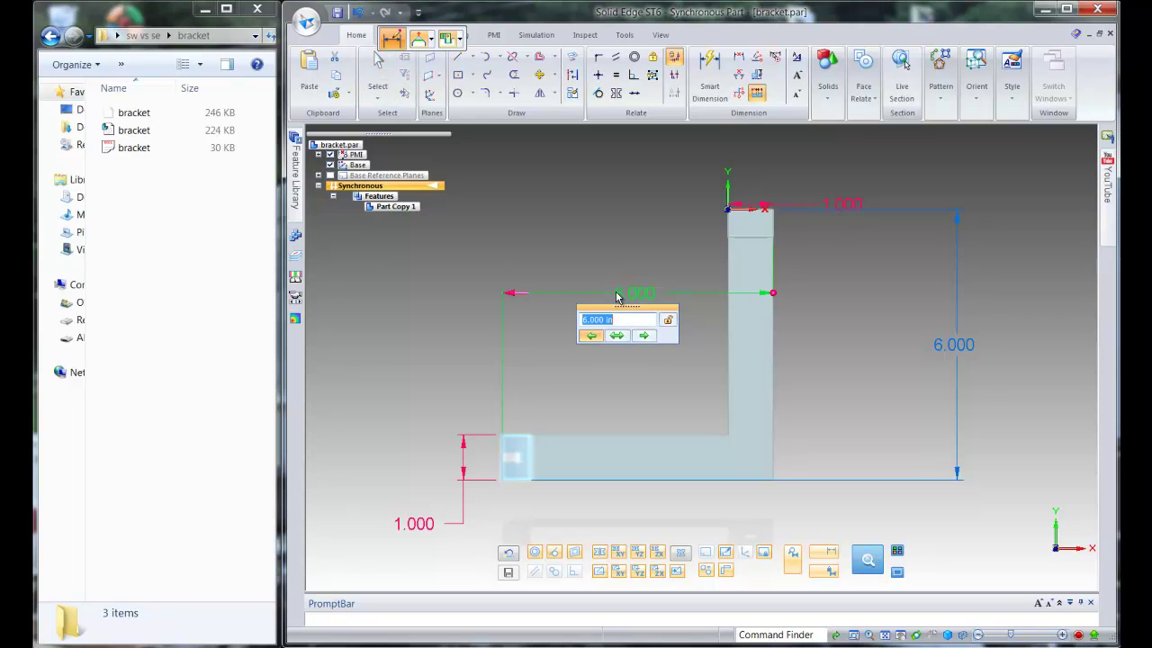
text(4)
key(Return)
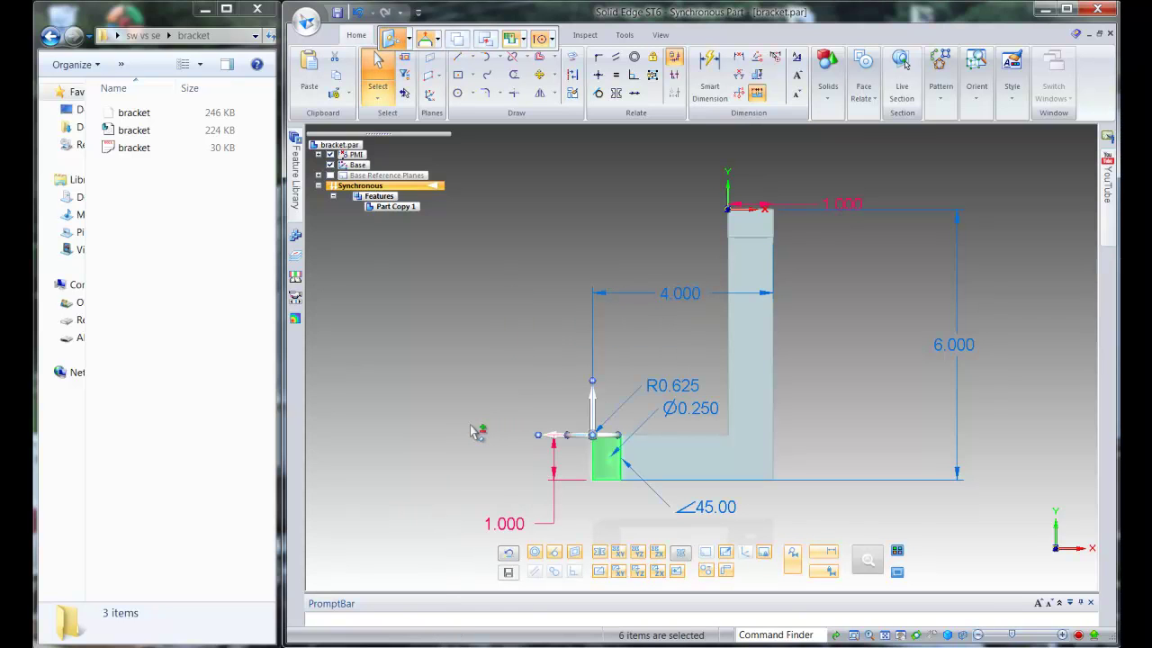
key(Escape)
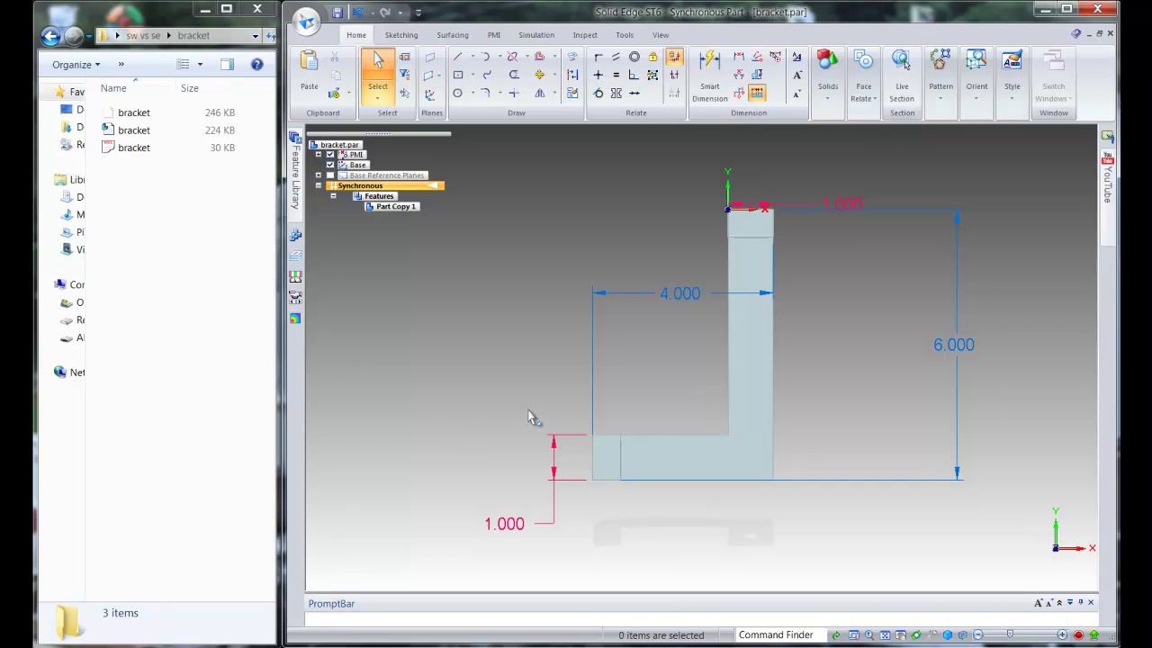
- Select the horizontal leg's faces with its end flange, set the overall height to 4 in, and save the part
drag(532, 405, 813, 514)
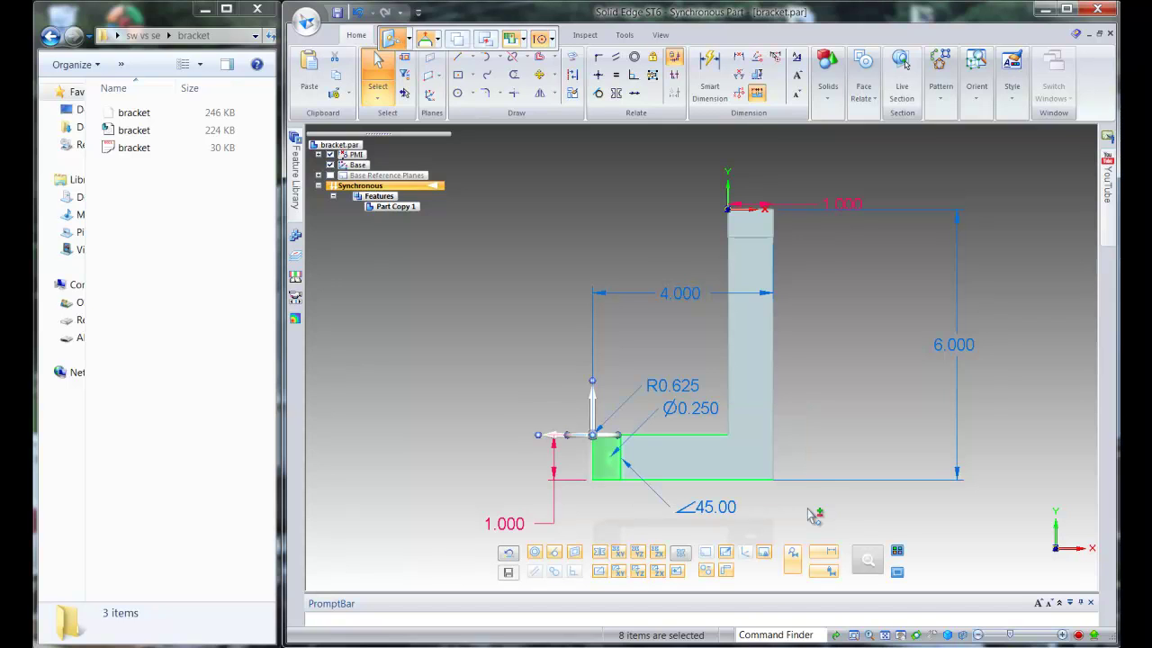
click(960, 358)
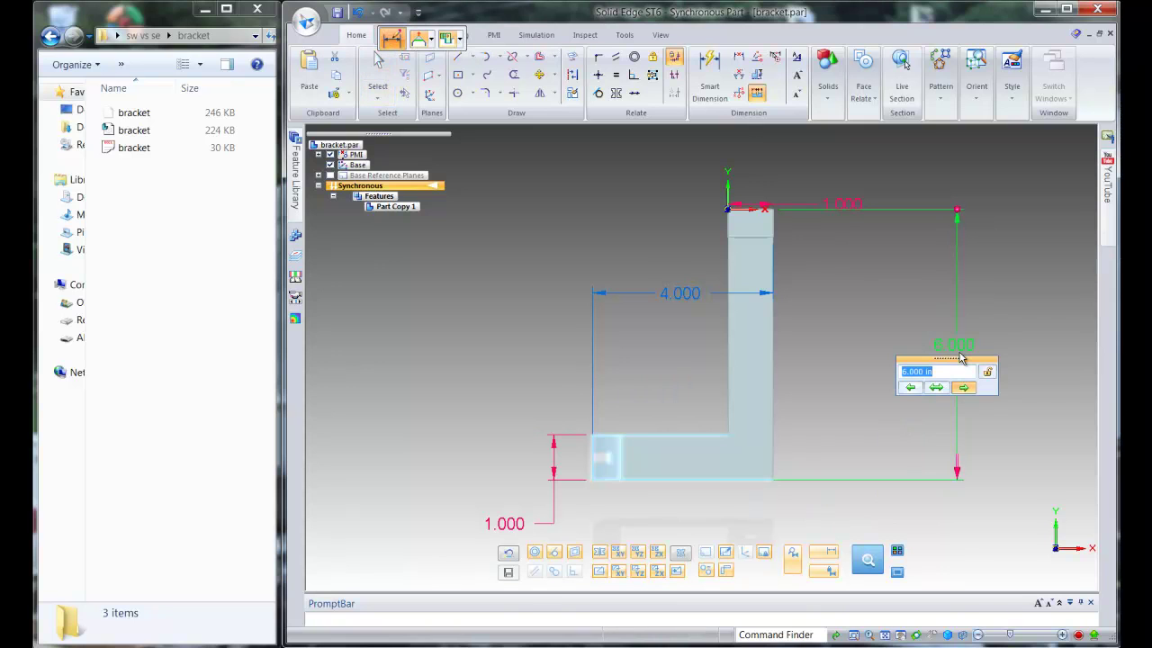
text(4)
key(Return)
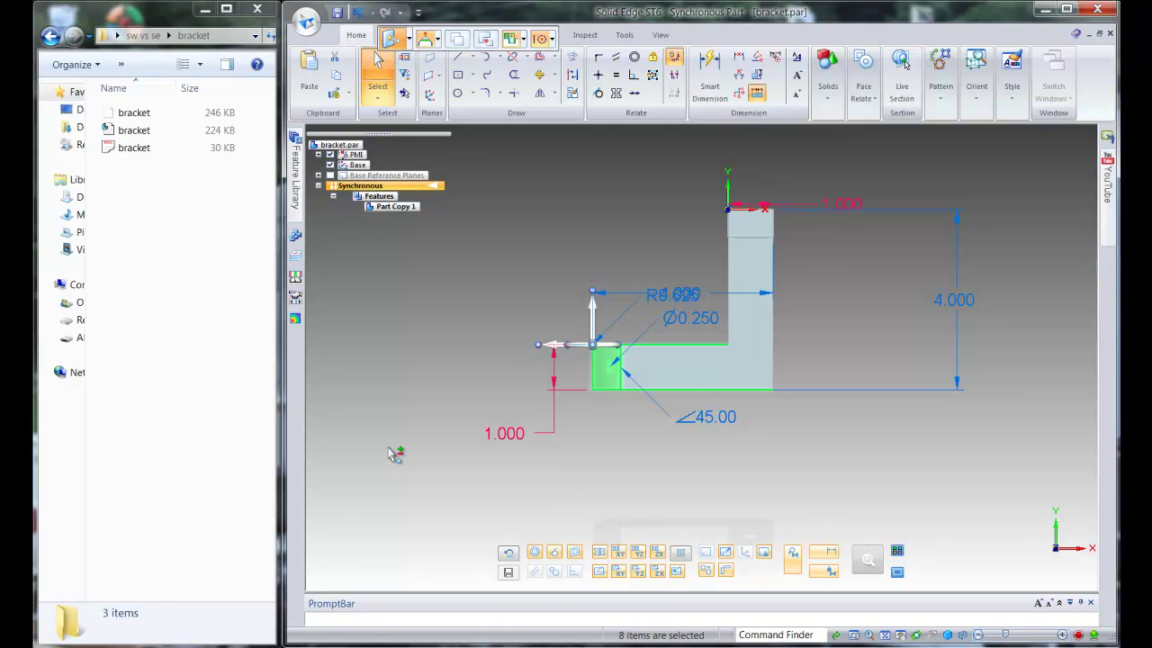
middle_drag(404, 507, 364, 410)
click(369, 414)
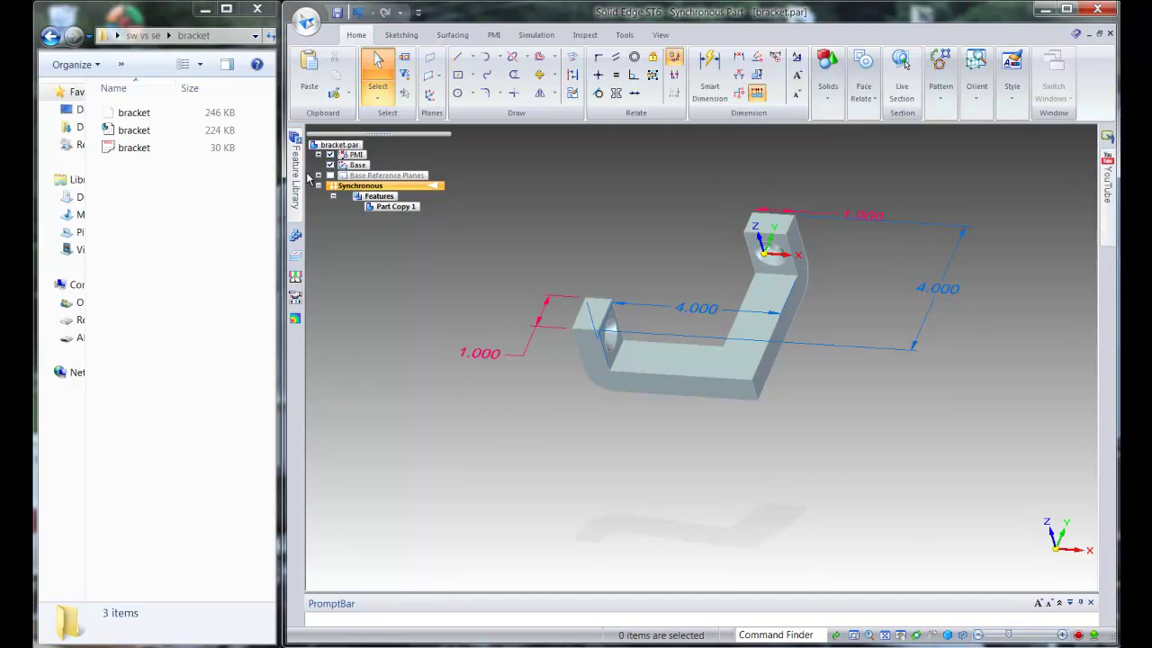
click(336, 15)
- Round the inner and outer corner edges of the bracket's bend with a 0.500 in radius and save the part
click(827, 72)
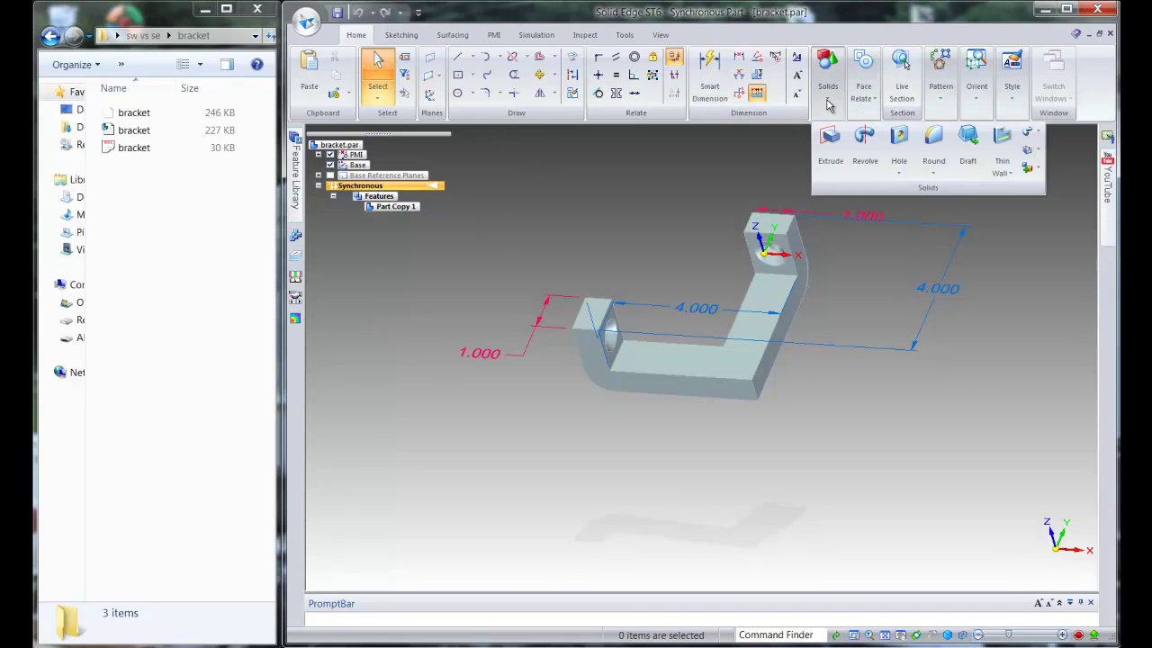
click(933, 144)
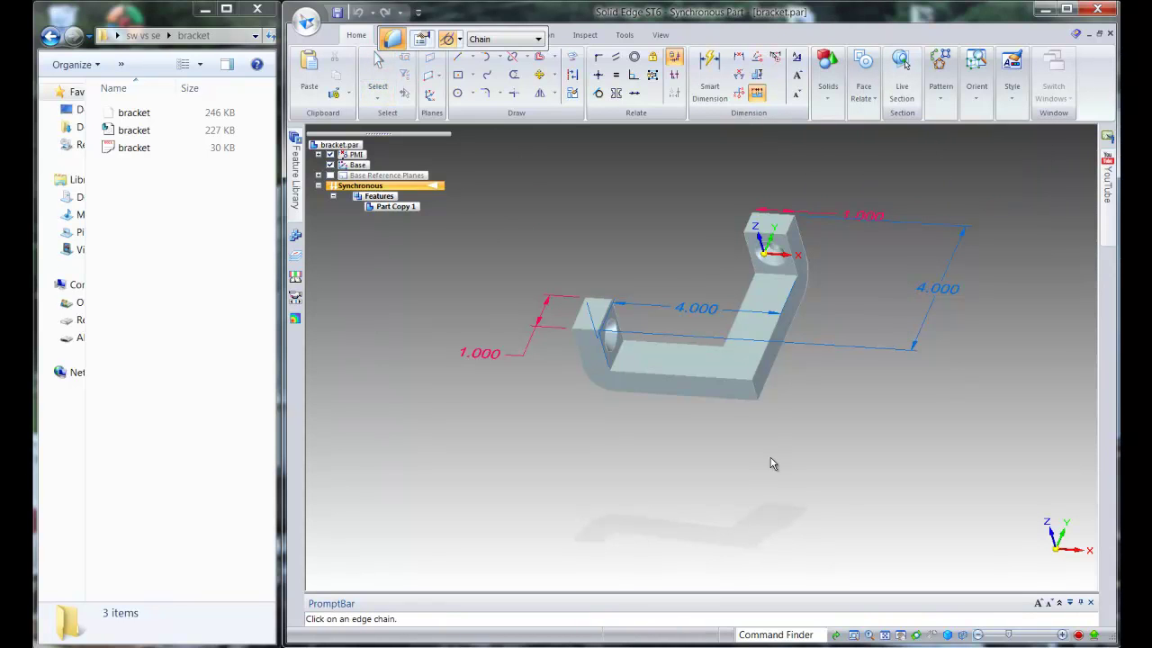
middle_drag(843, 455, 929, 564)
click(704, 320)
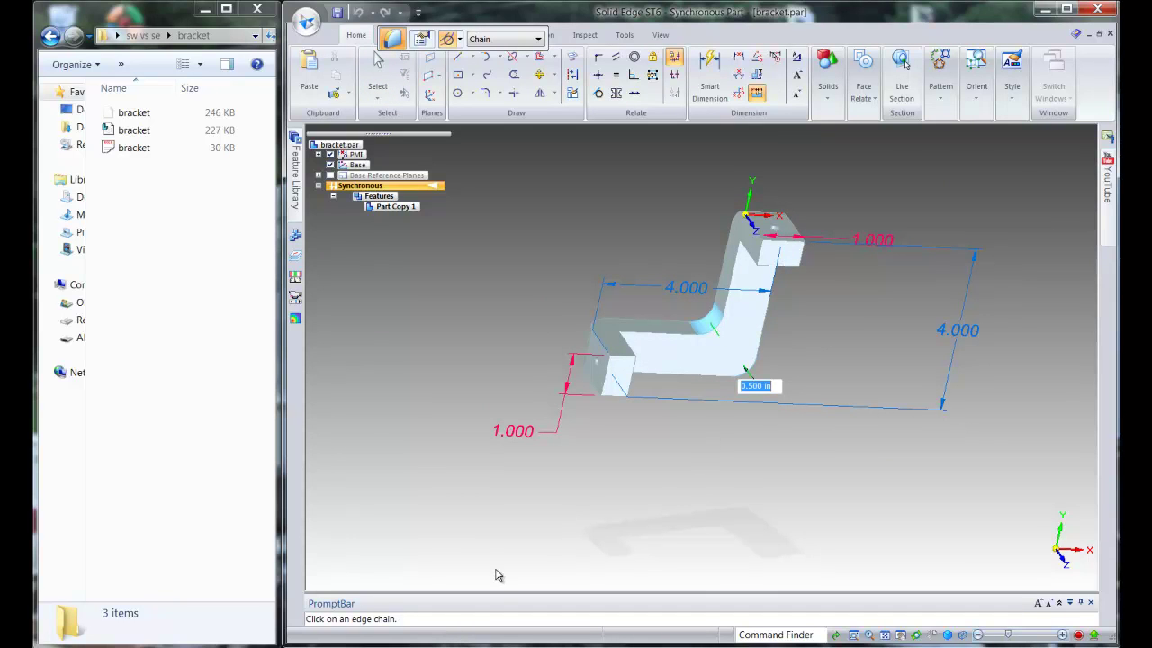
key(Return)
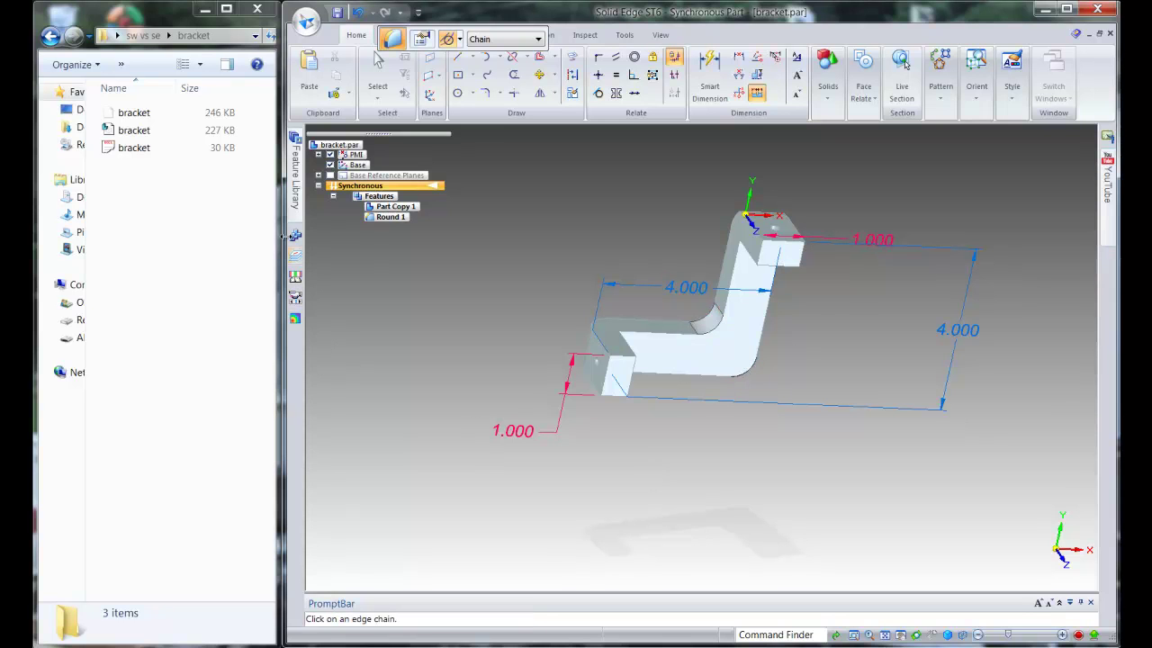
click(335, 16)
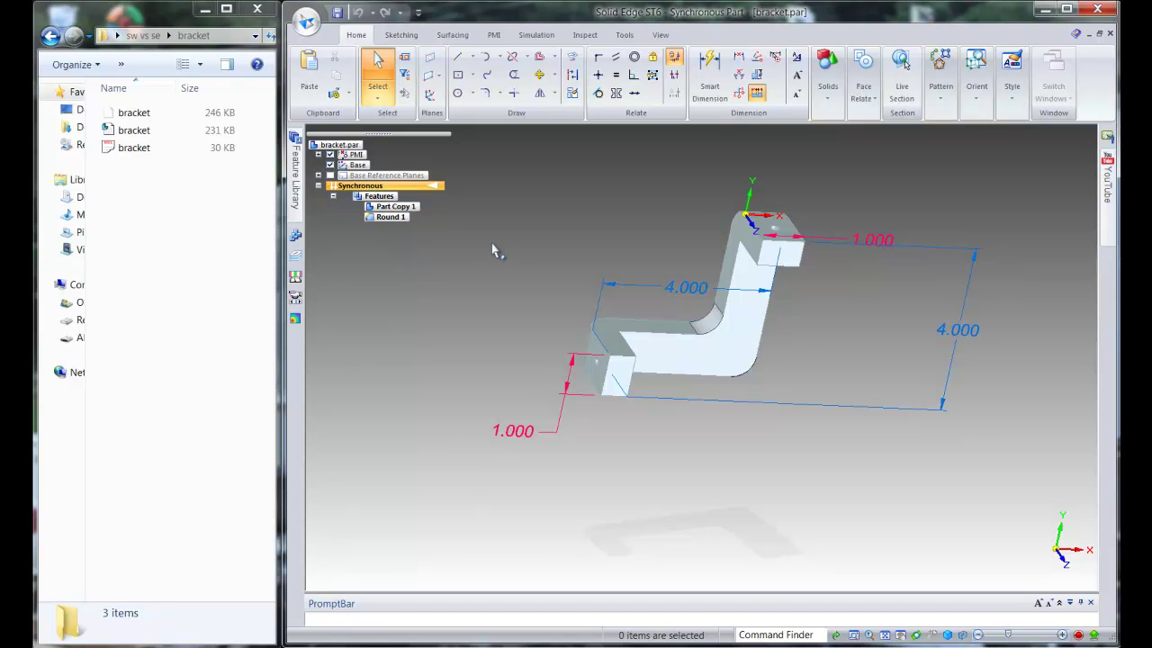
right_click(715, 462)
click(720, 474)
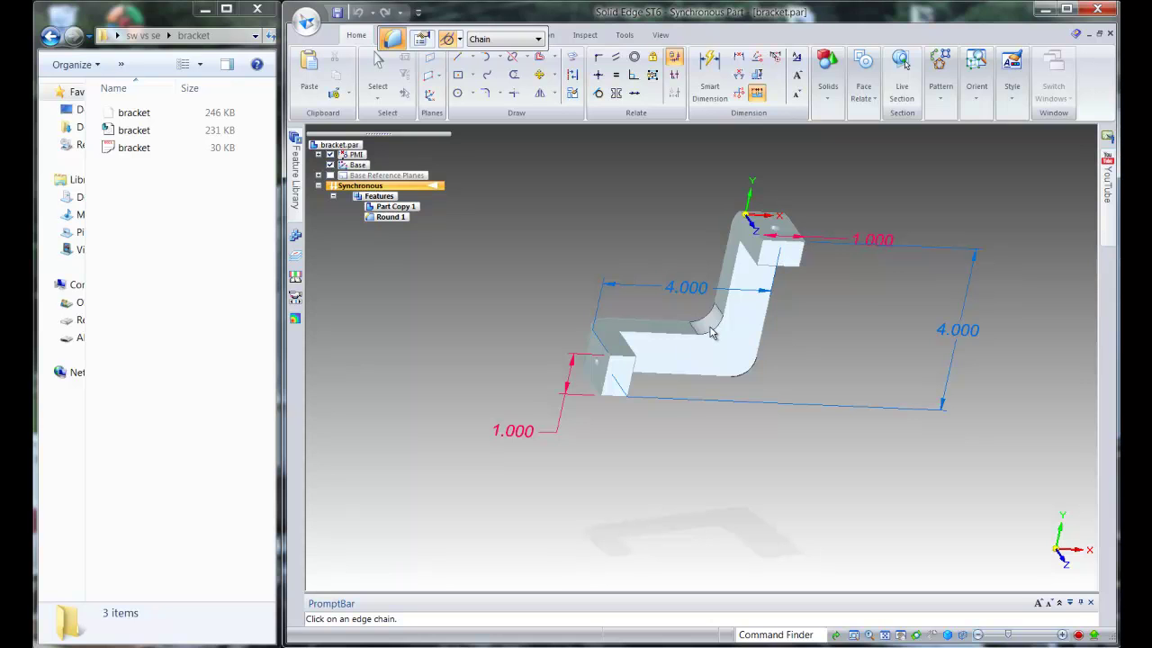
key(Escape)
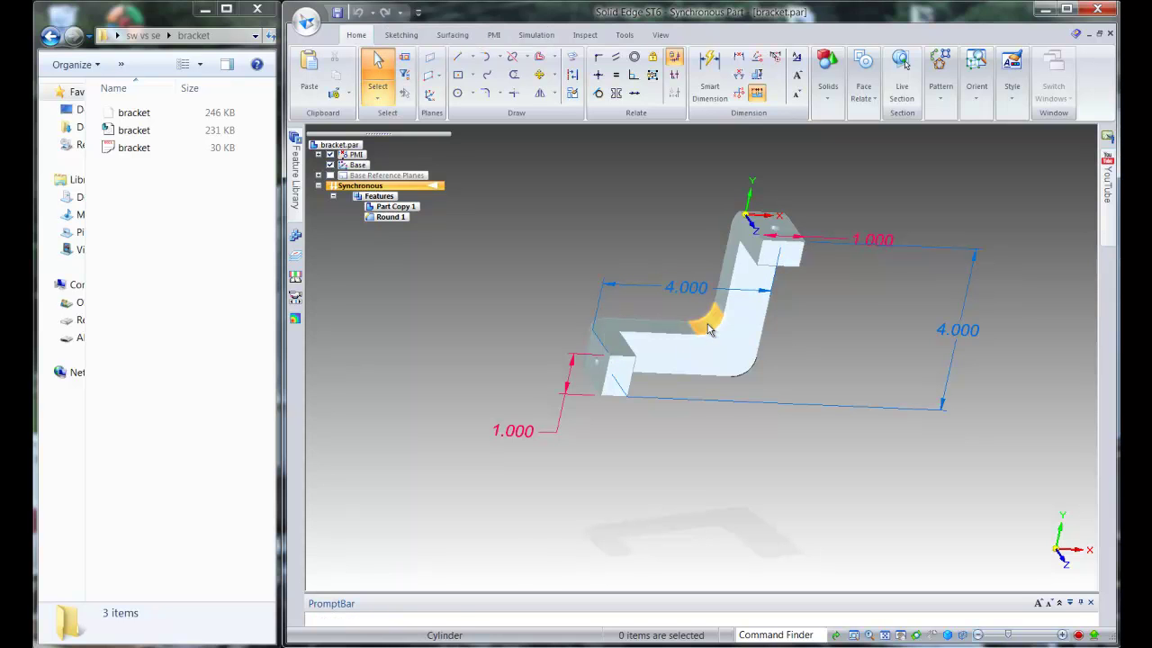
- Delete the inner and outer rounds of the bracket's bend
click(702, 315)
right_click(733, 503)
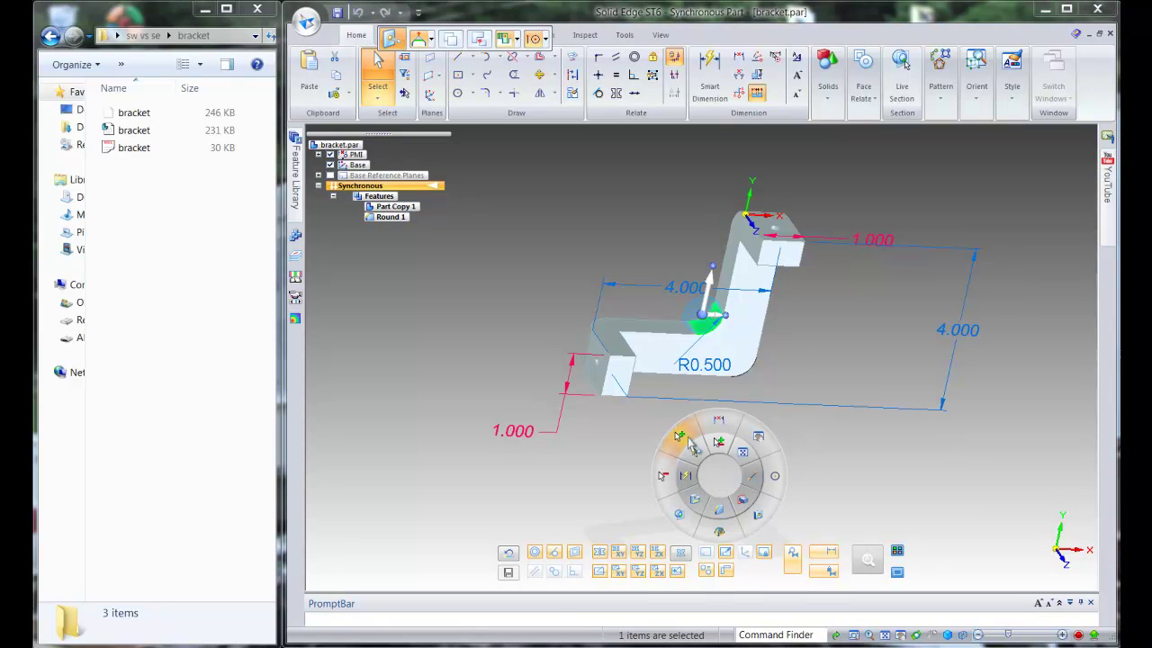
click(680, 437)
middle_drag(804, 501, 763, 433)
click(752, 389)
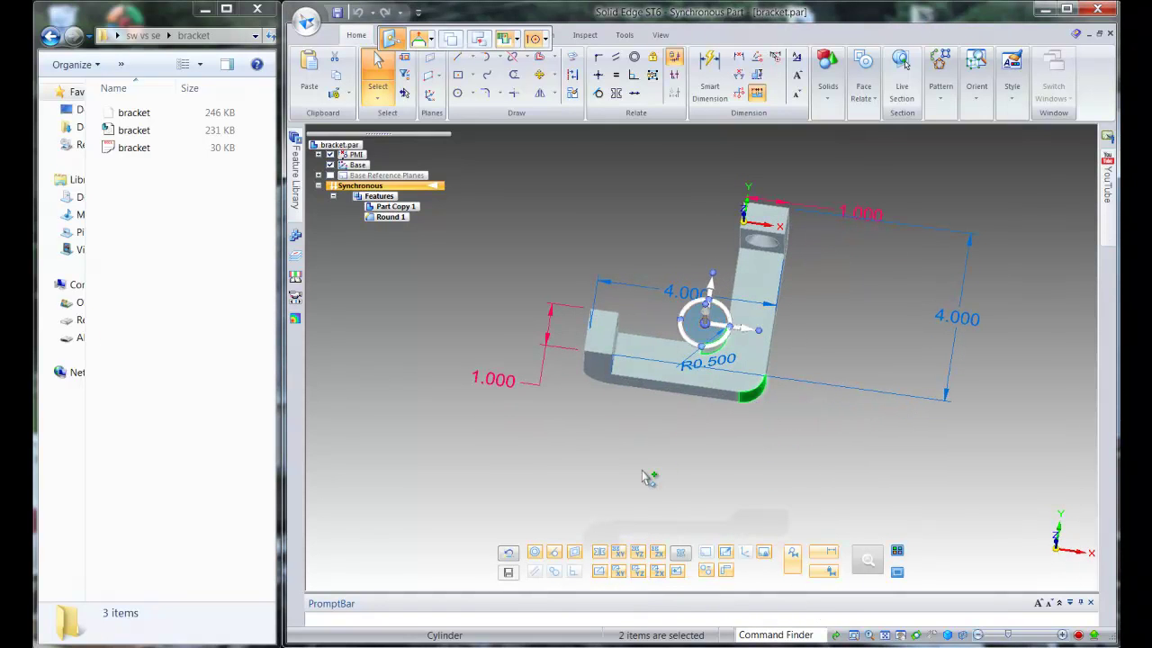
key(Delete)
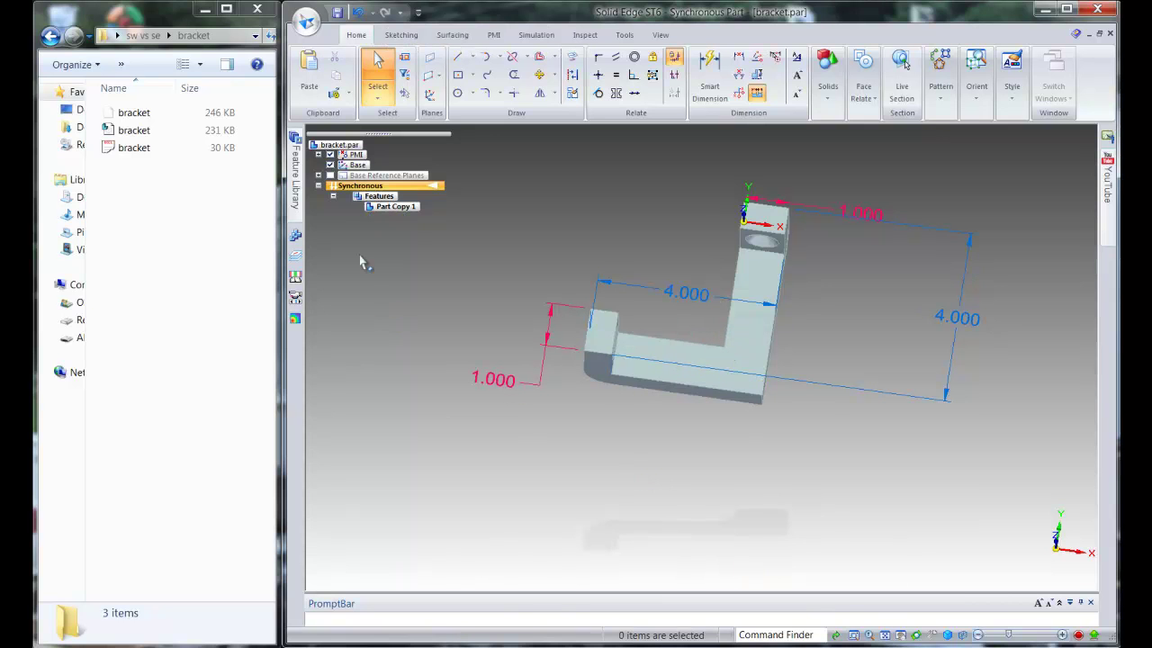
- Save the square-cornered part and close the Feature Library
click(292, 189)
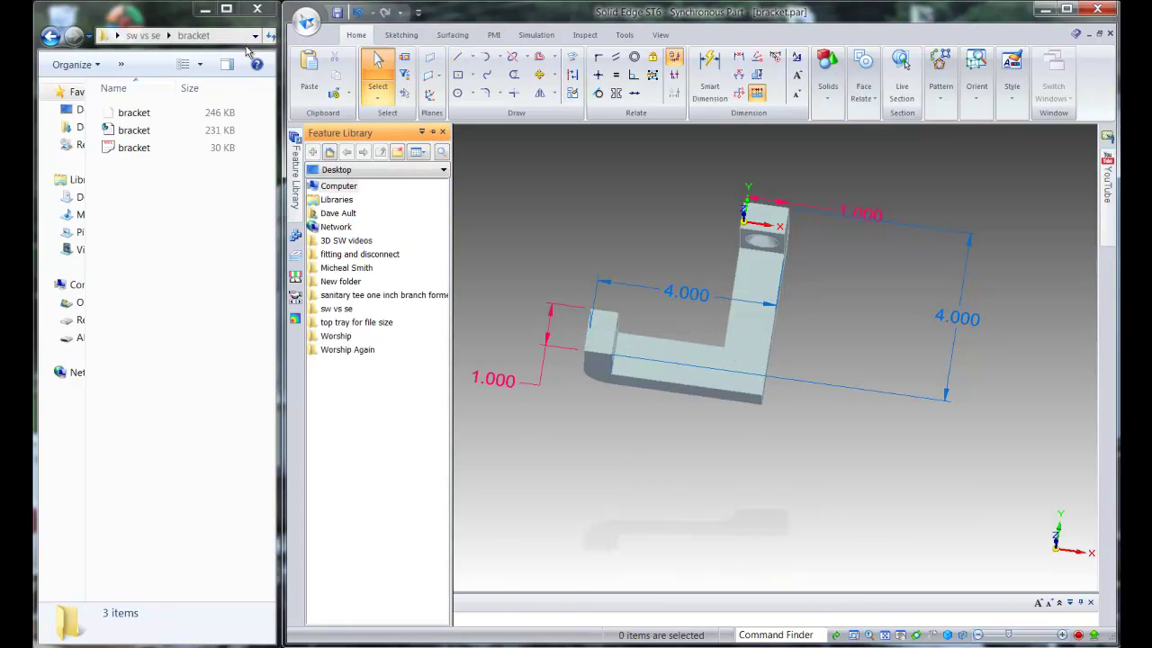
click(337, 13)
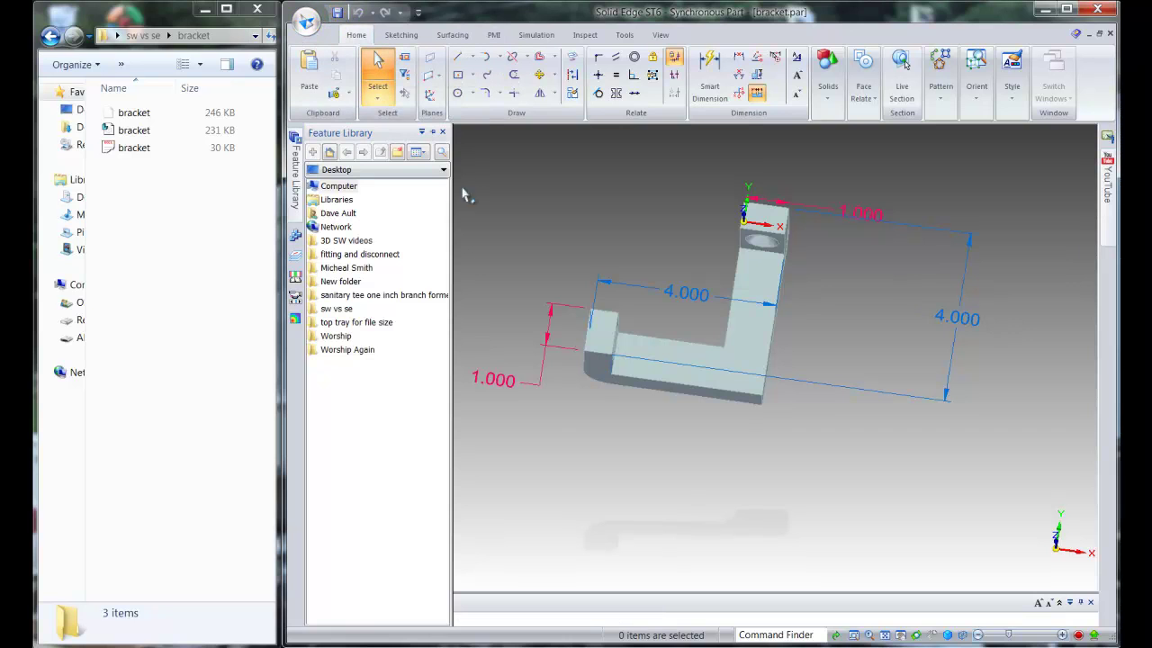
click(442, 133)
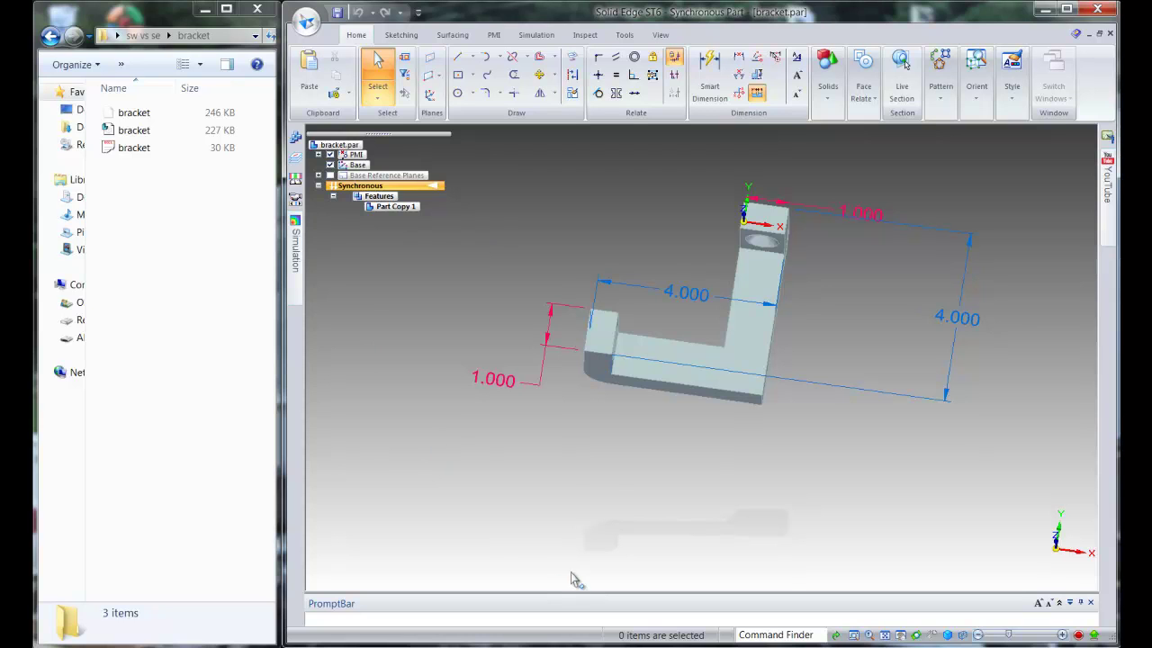
- Try to set the bracket's overall height to 5 in, and return to the front view
click(962, 331)
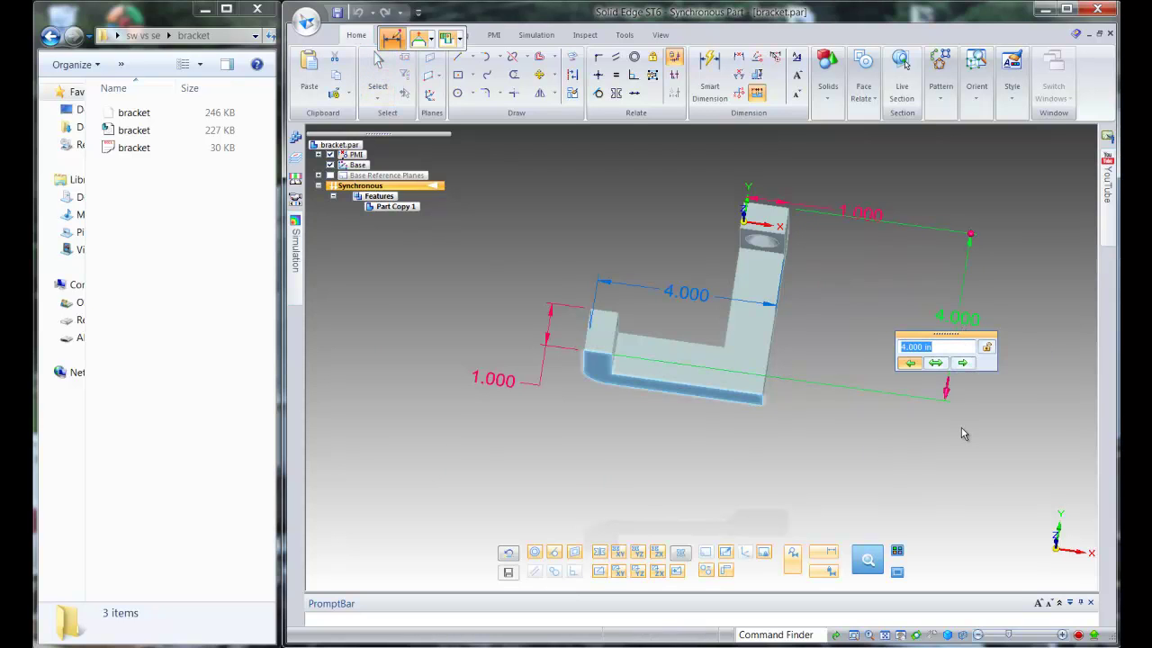
text(5)
key(Return)
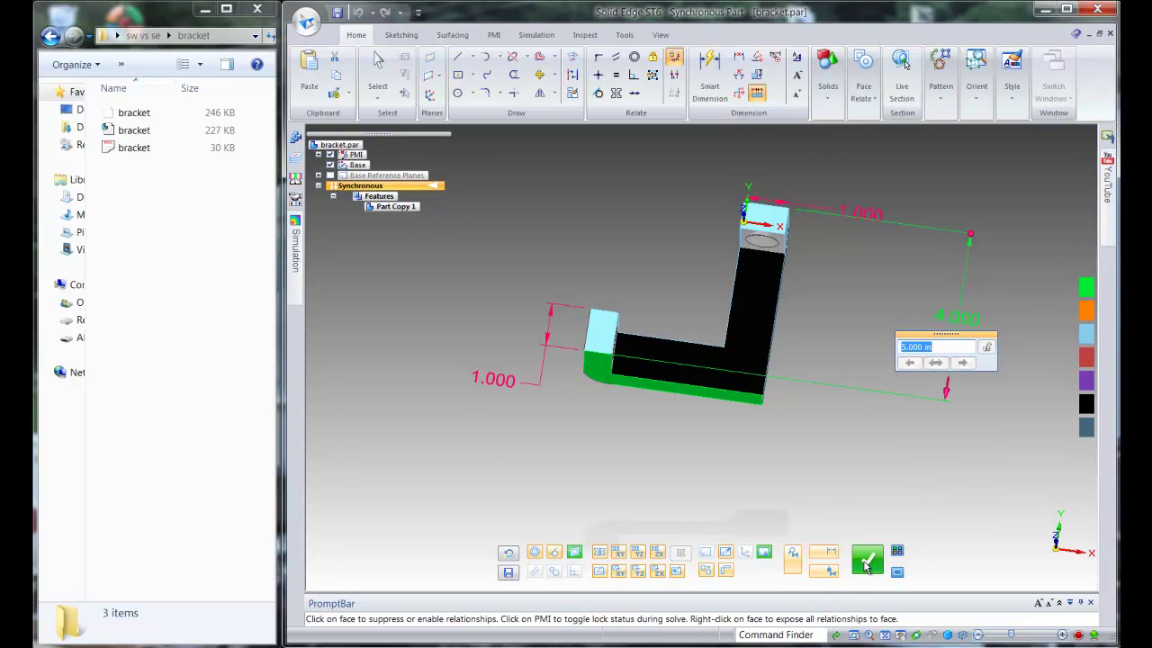
click(867, 561)
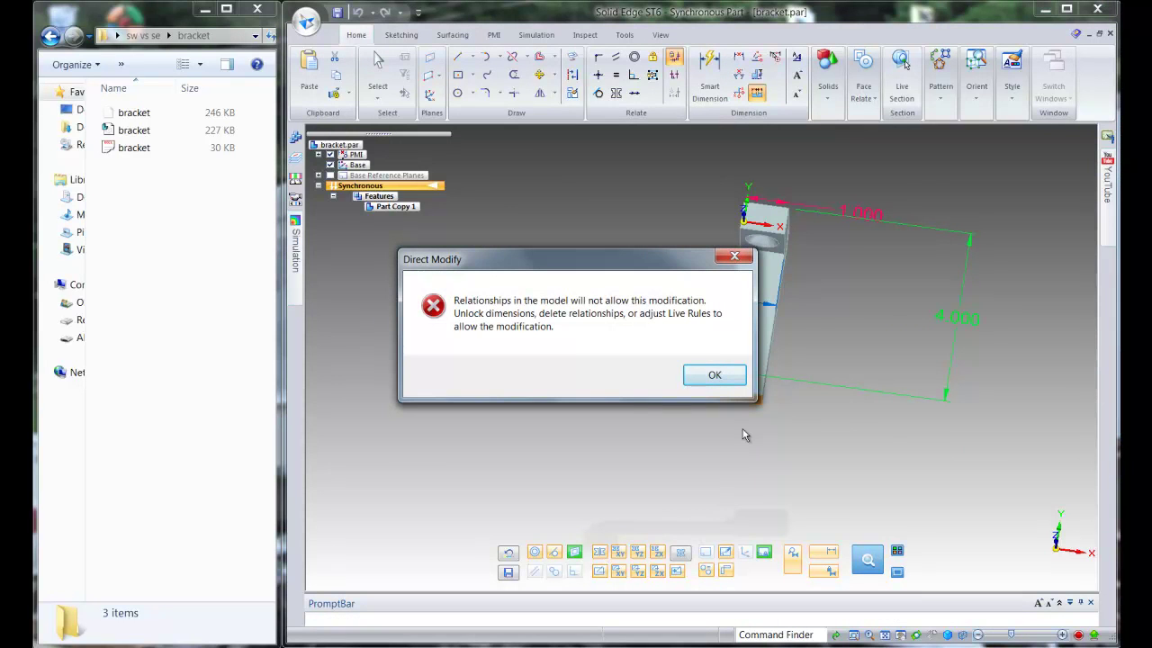
click(714, 376)
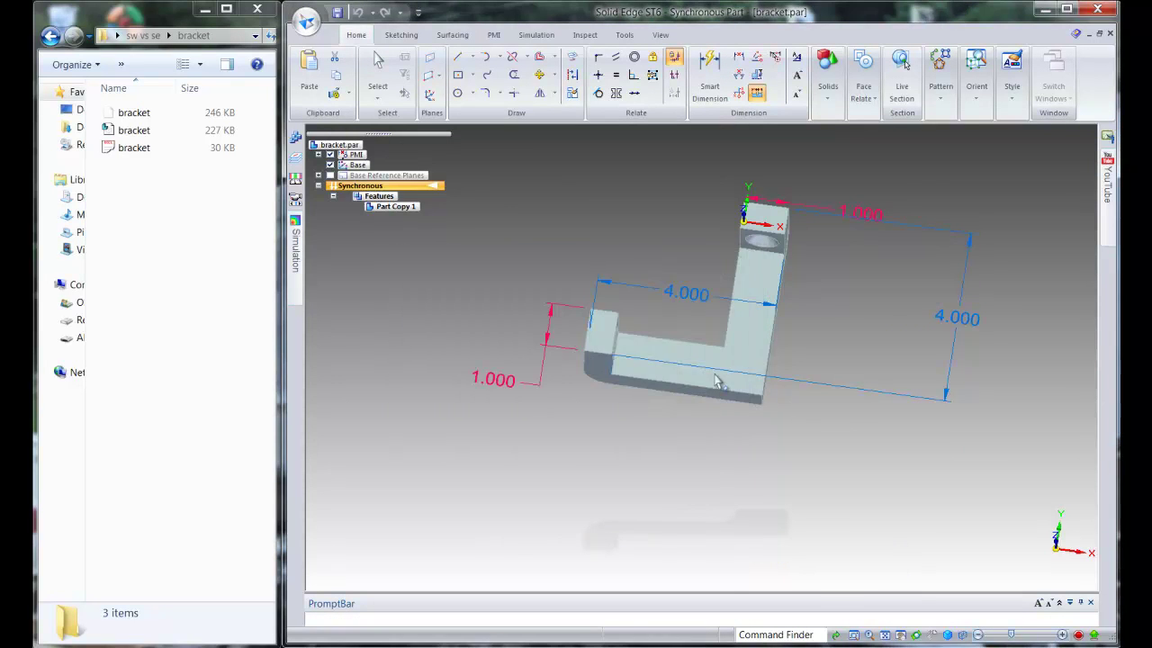
key(ctrl+f)
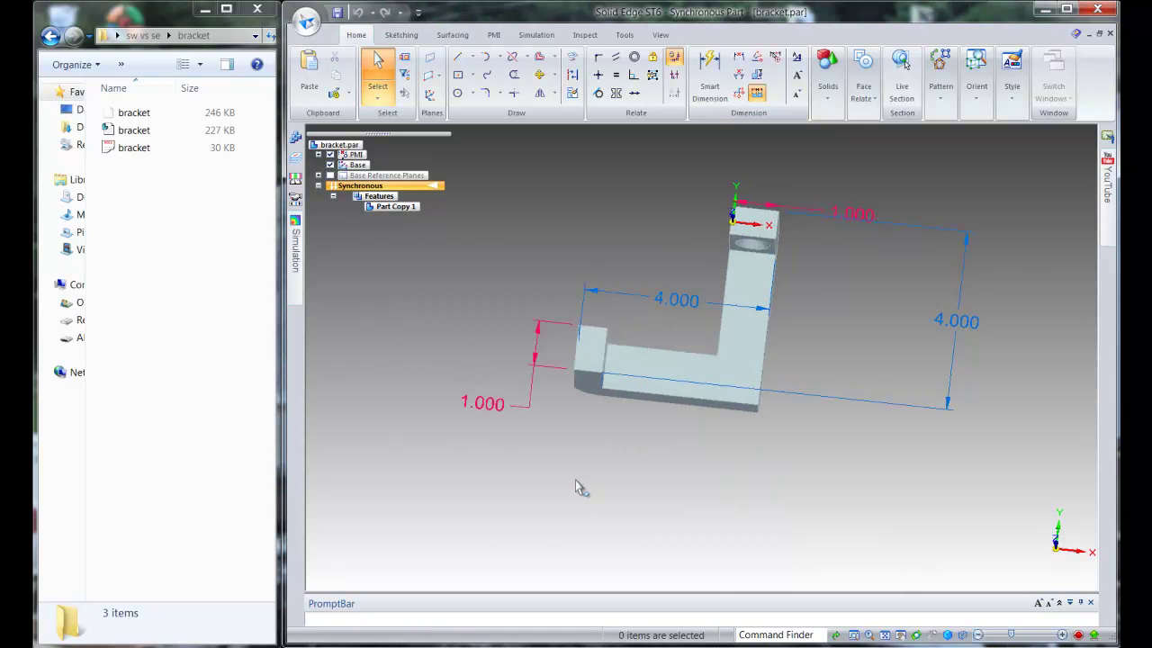
- Select the faces of the horizontal leg and its free end, and set the bracket's overall height to 6 in
mouse_move(458, 371)
mouse_down()
mouse_move(584, 462)
mouse_move(782, 514)
mouse_up()
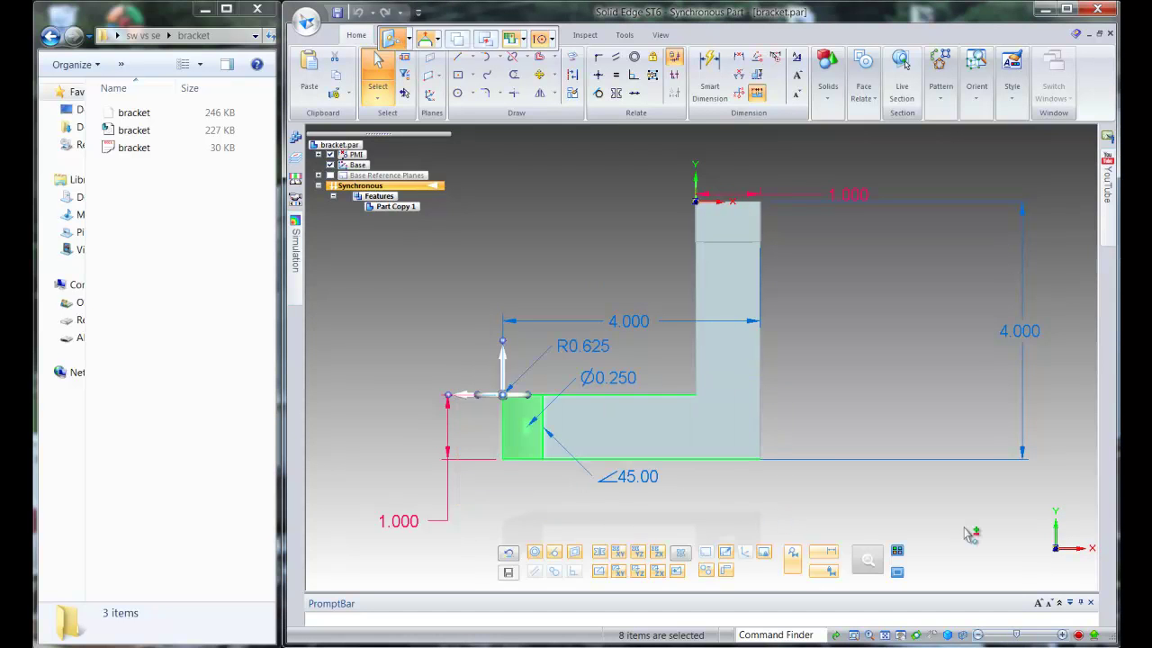
key(Escape)
click(1029, 345)
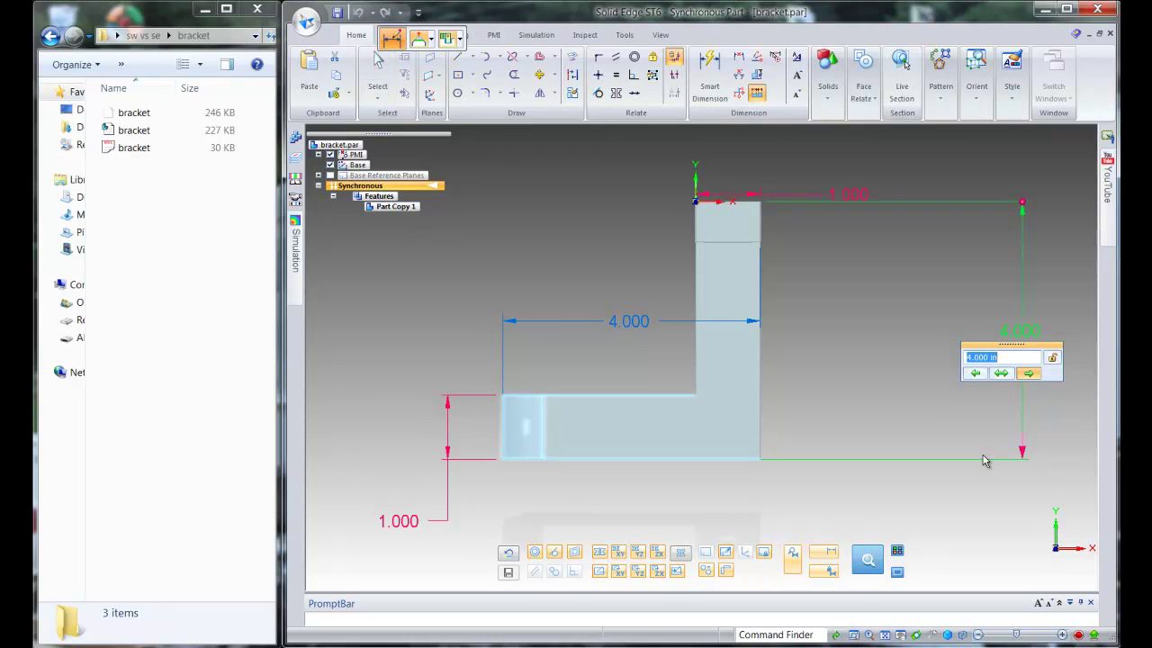
text(6)
key(Return)
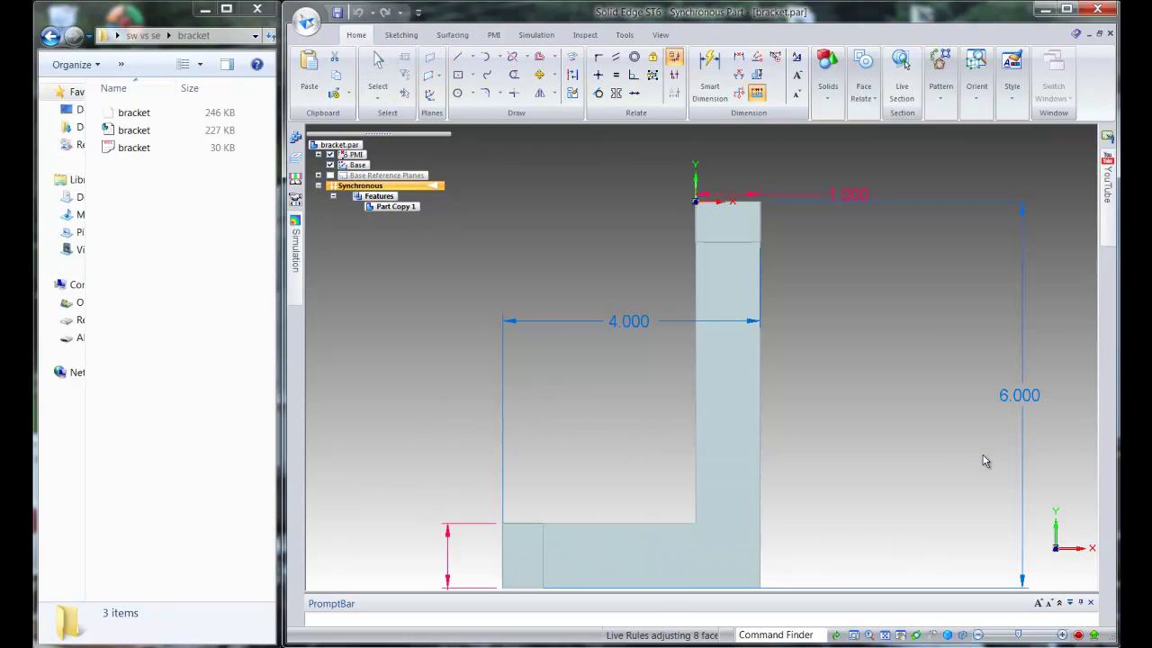
- With only the horizontal leg's end faces selected, set the bracket's overall width to 6 in and save the part
scroll(909, 430, down, 4)
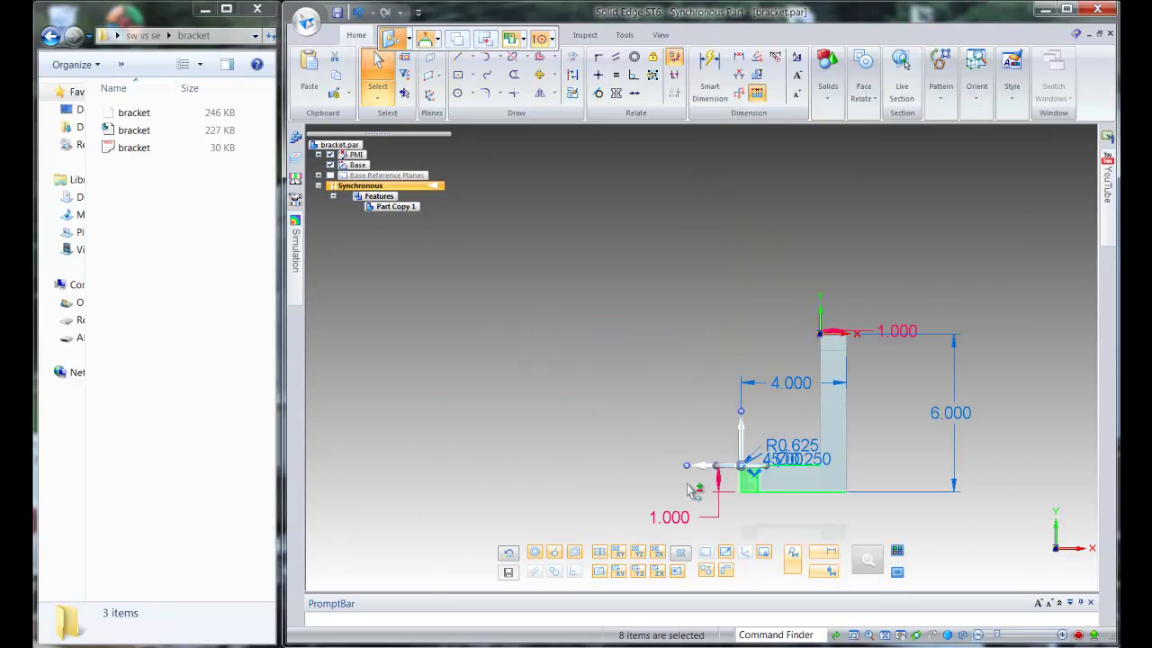
key(Escape)
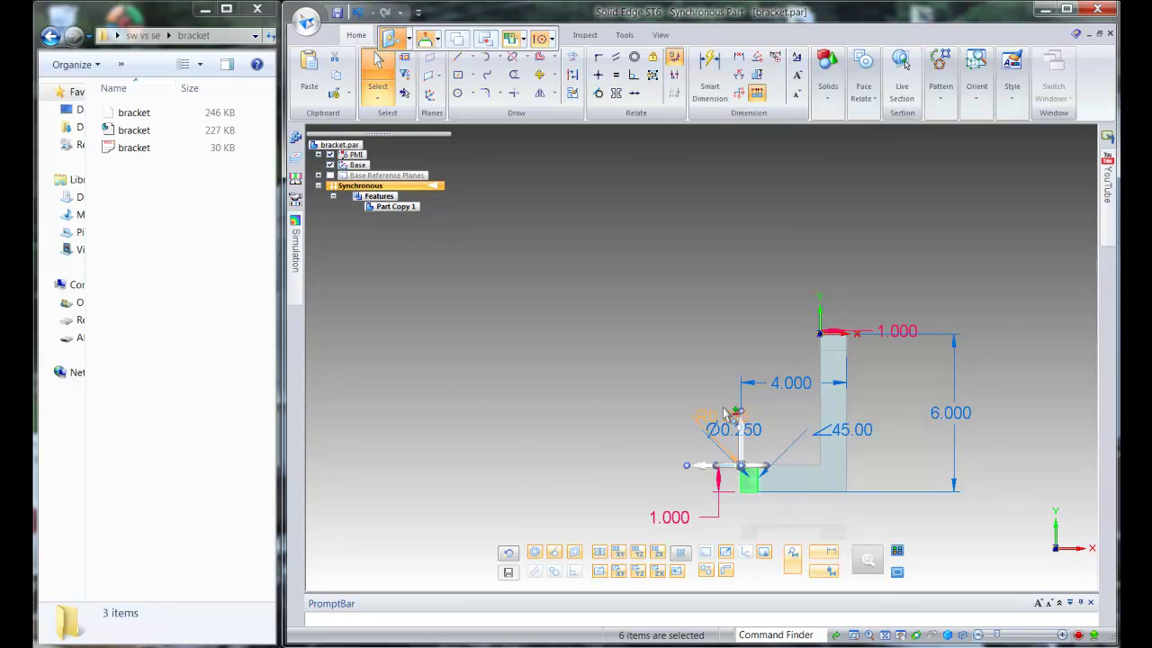
click(772, 387)
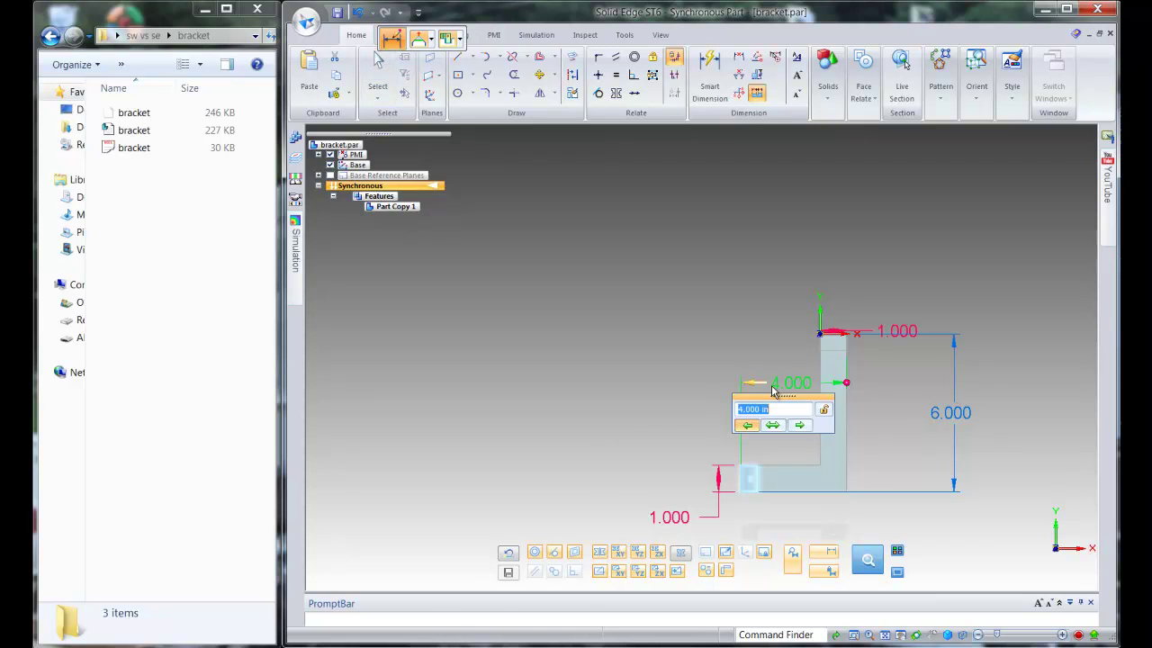
text(6)
key(Return)
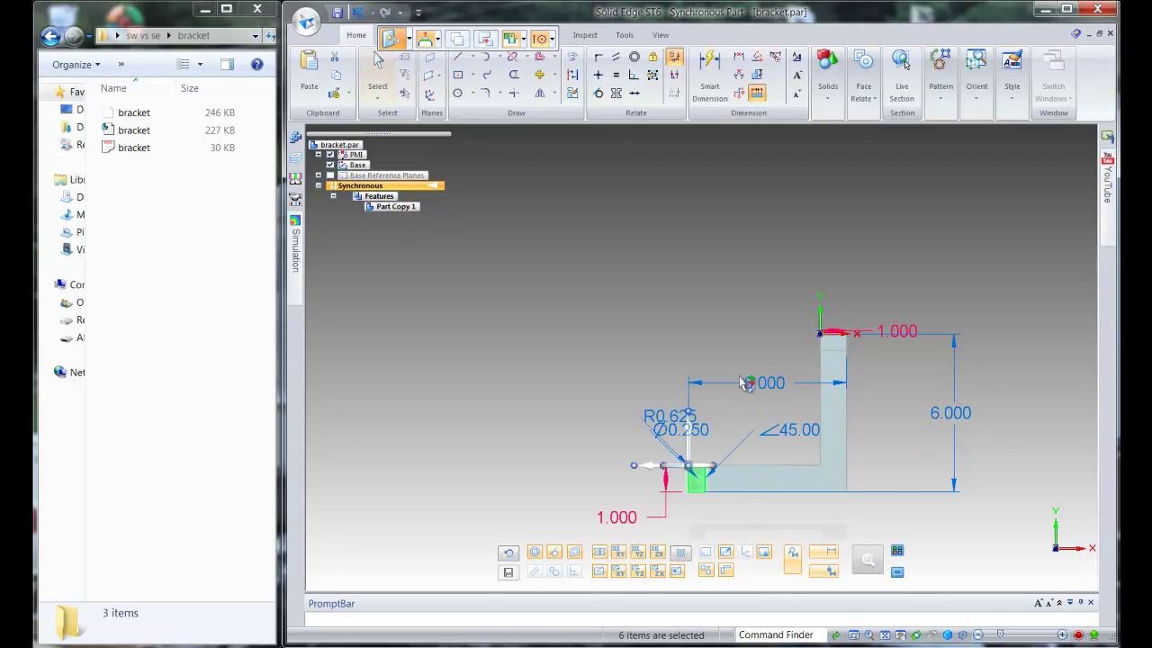
click(594, 465)
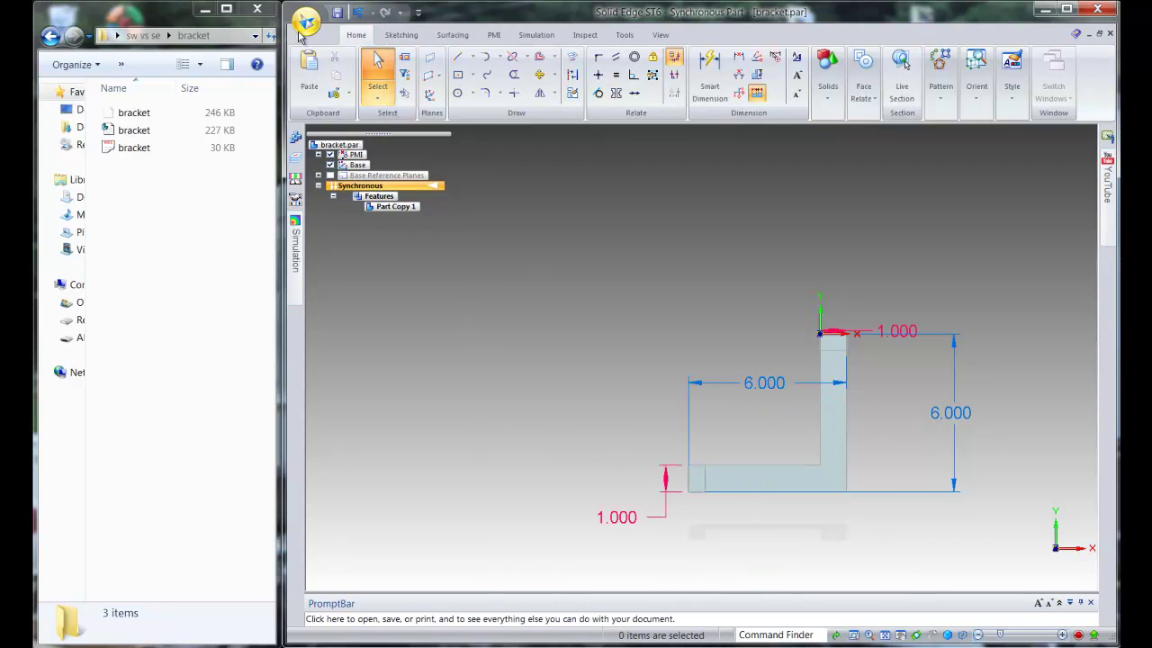
click(338, 12)
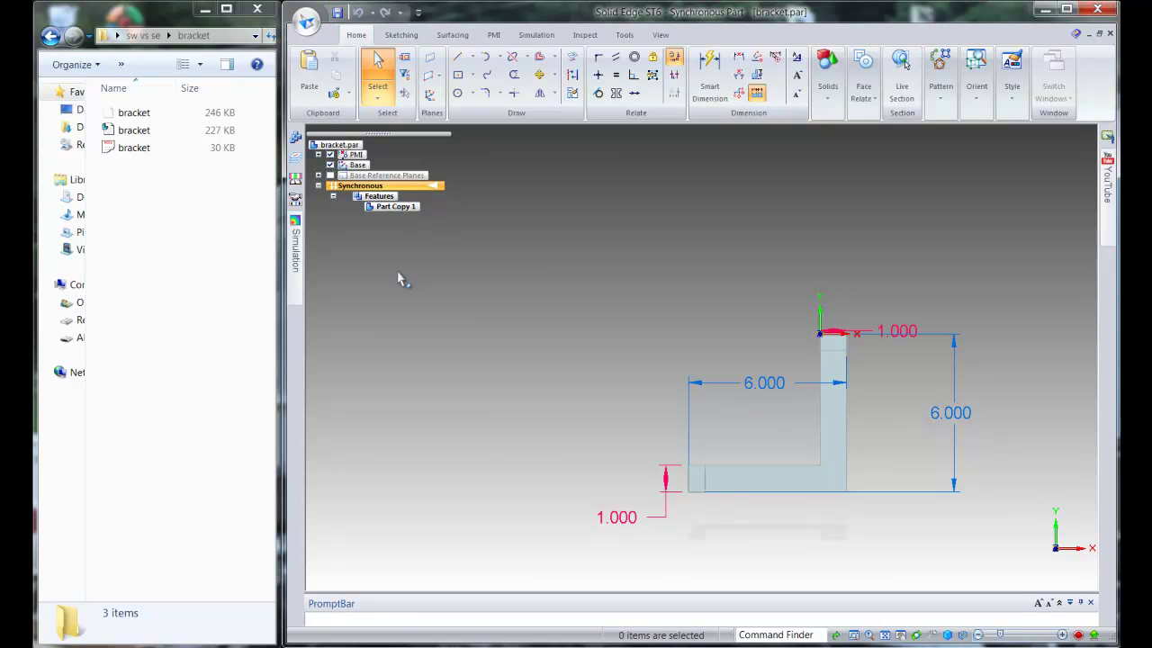
- Round the edges at both leg ends and the inner and outer edges of the bend with a 0.500 in radius, and save the part
middle_drag(432, 455, 422, 337)
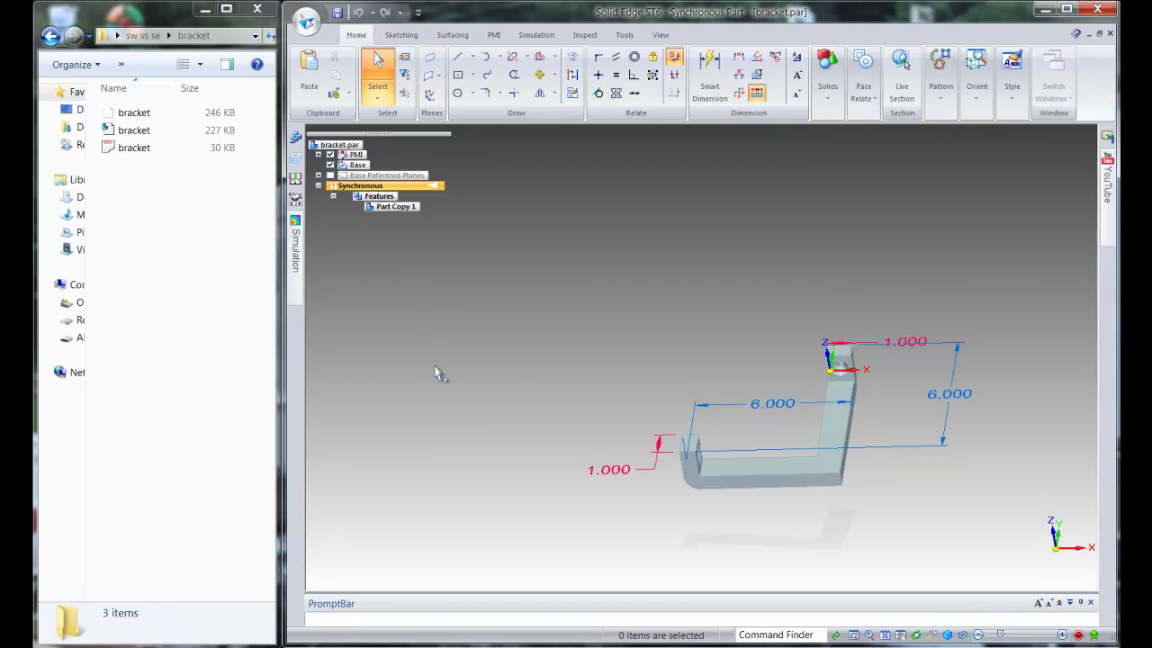
scroll(915, 548, up, 2)
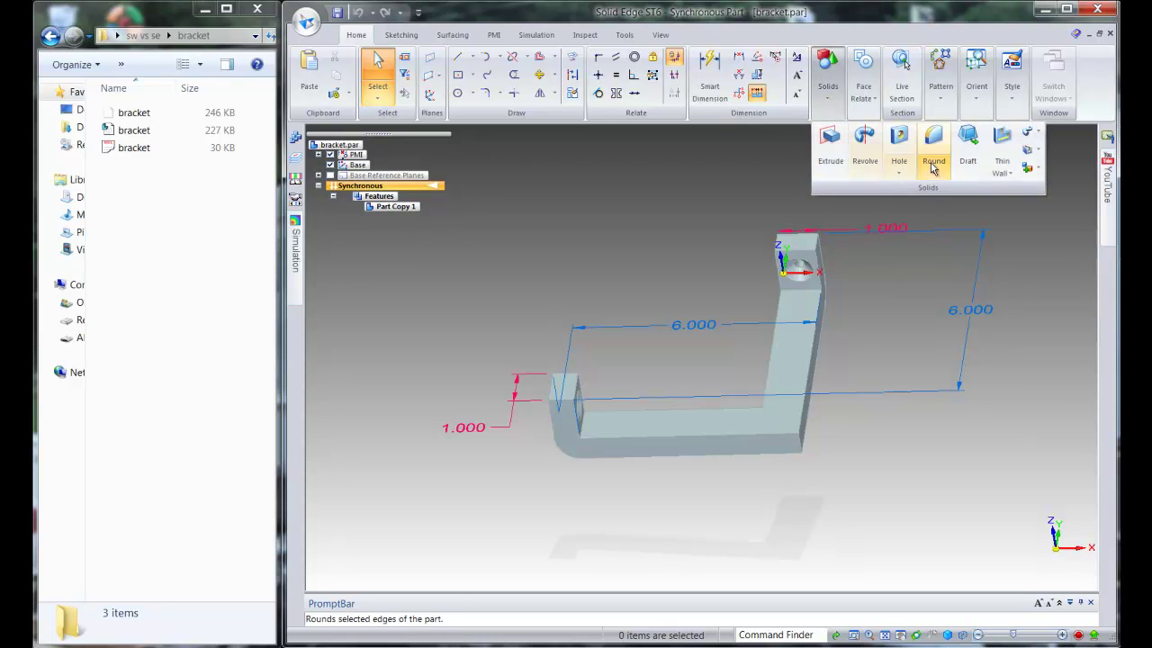
click(934, 148)
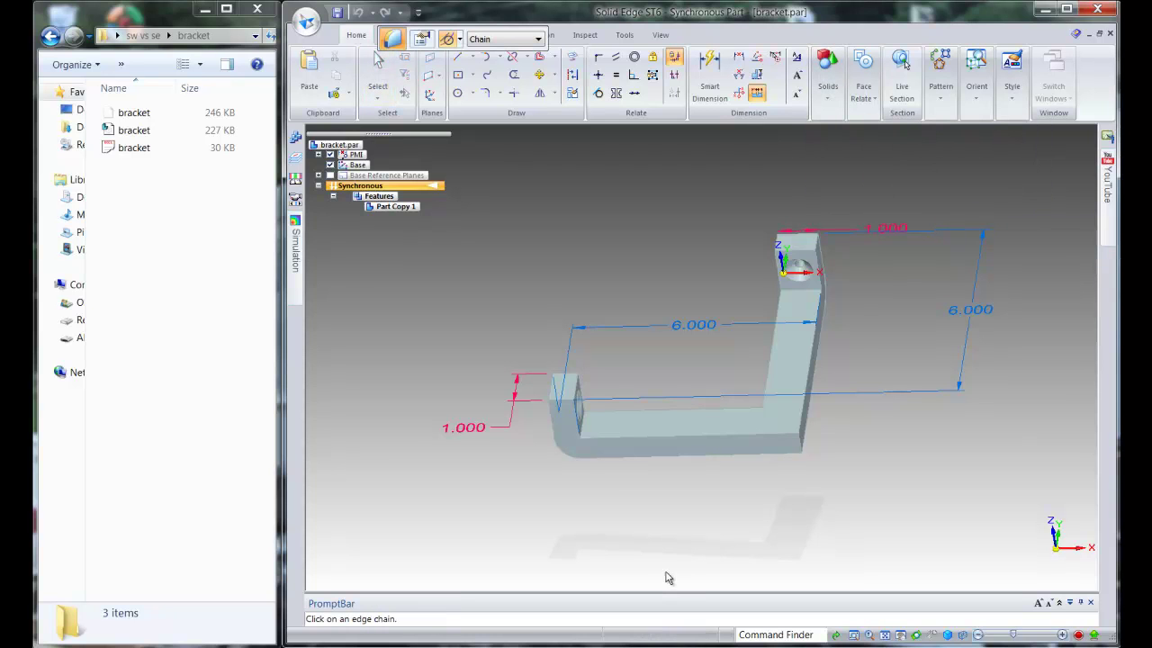
click(566, 402)
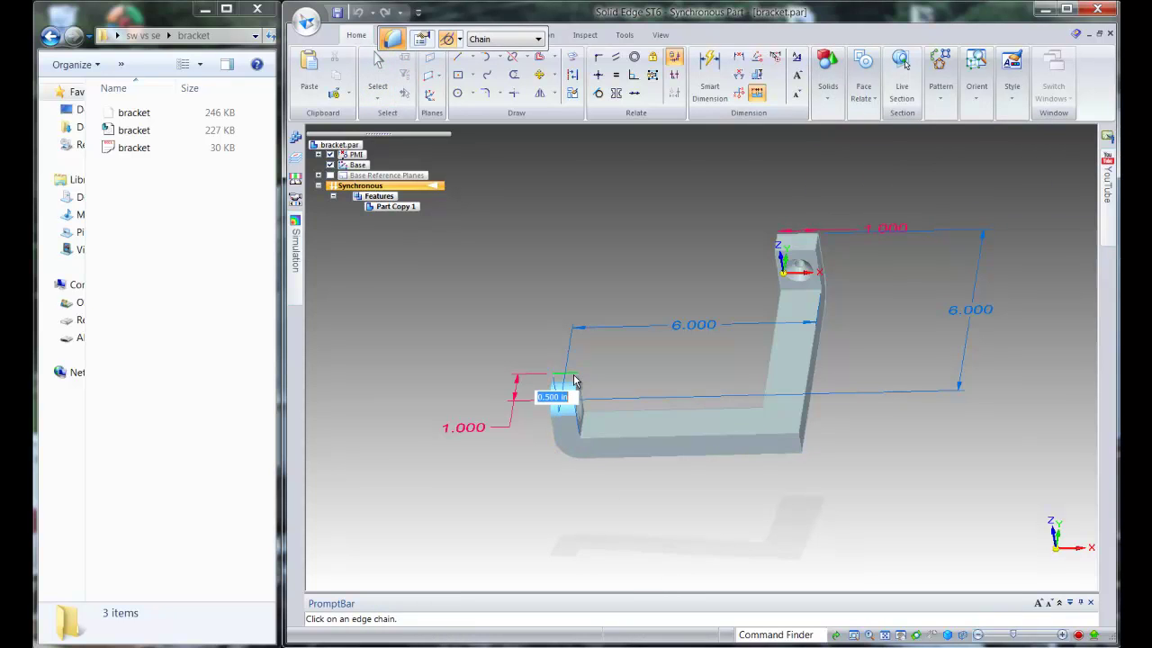
click(817, 248)
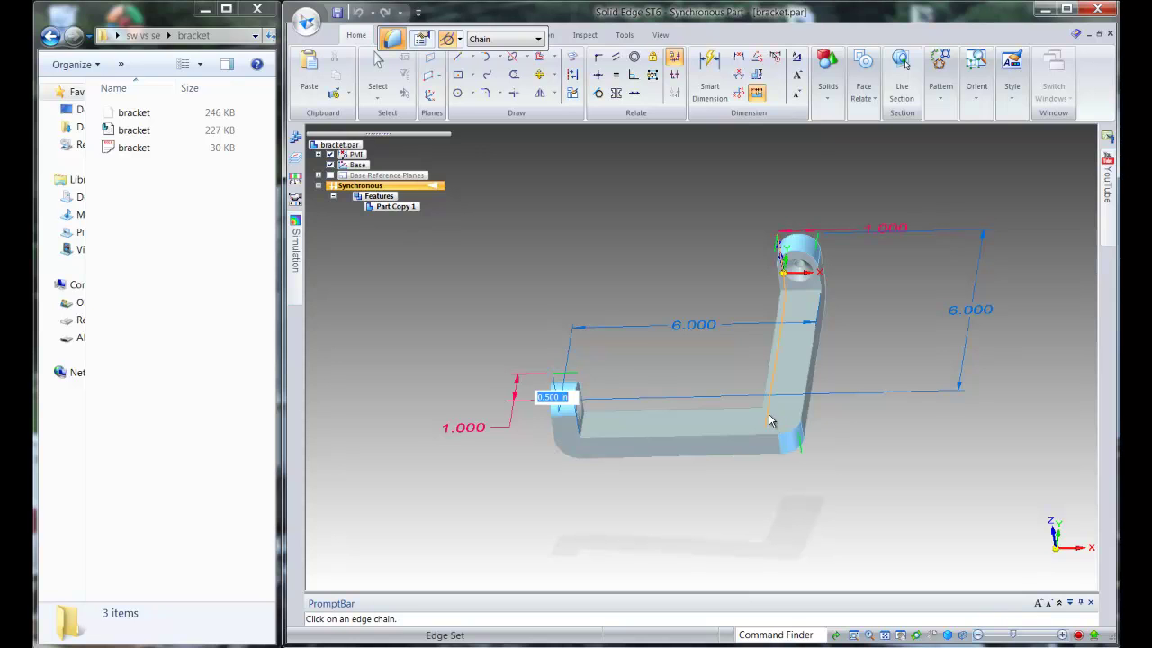
right_click(599, 529)
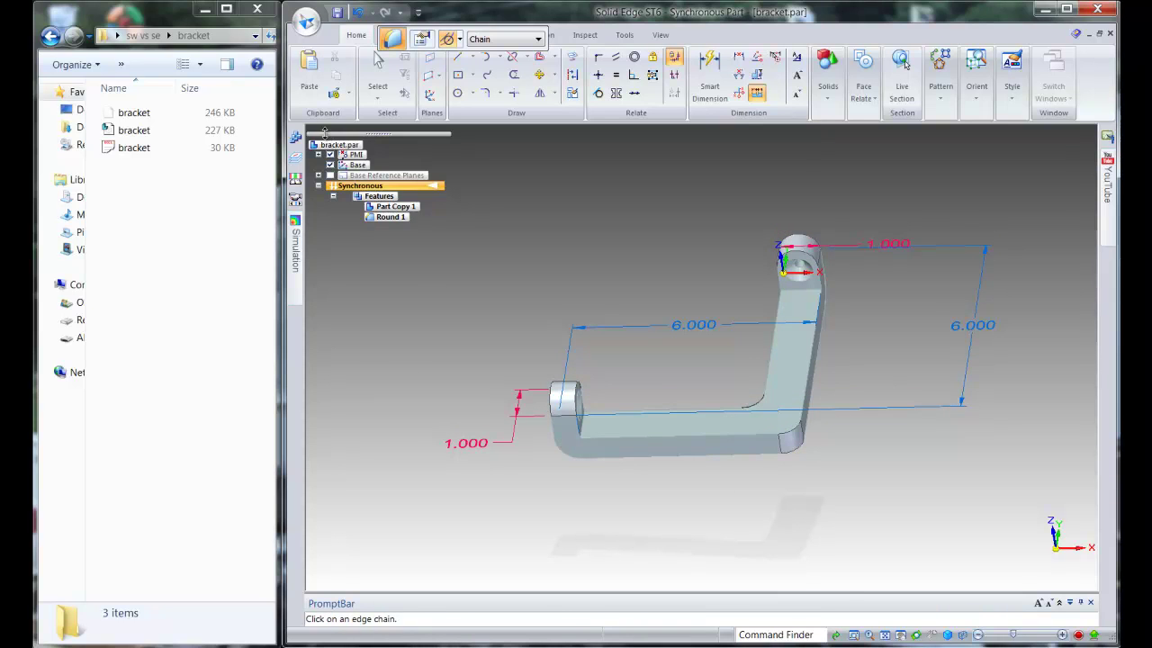
click(339, 15)
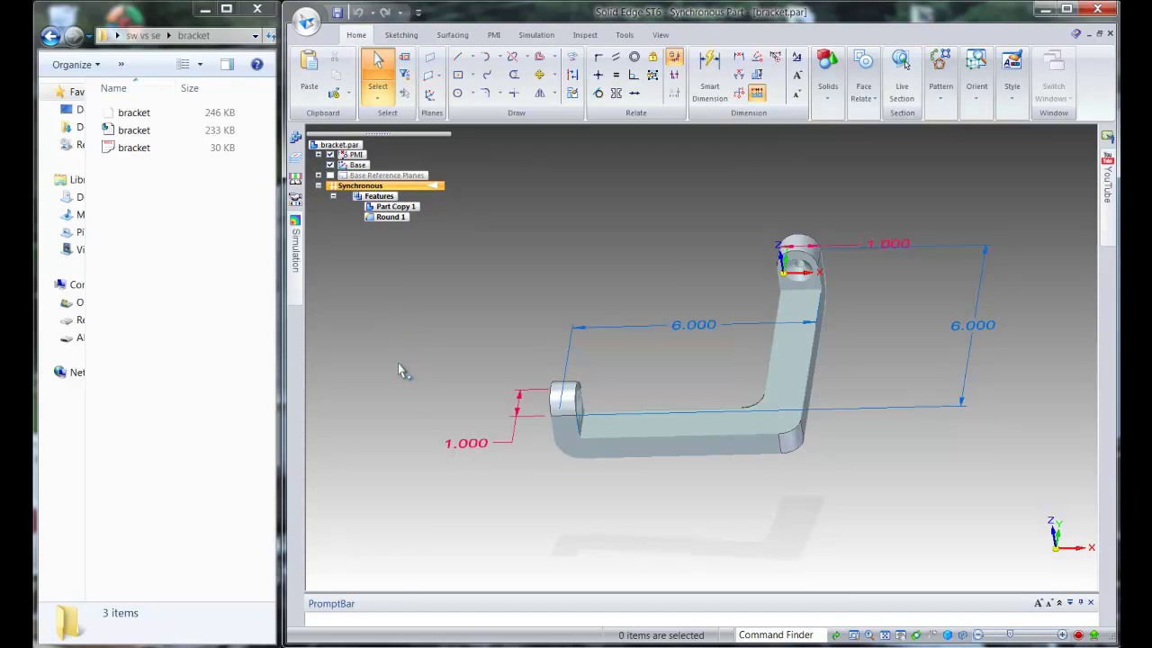
middle_drag(652, 272, 666, 360)
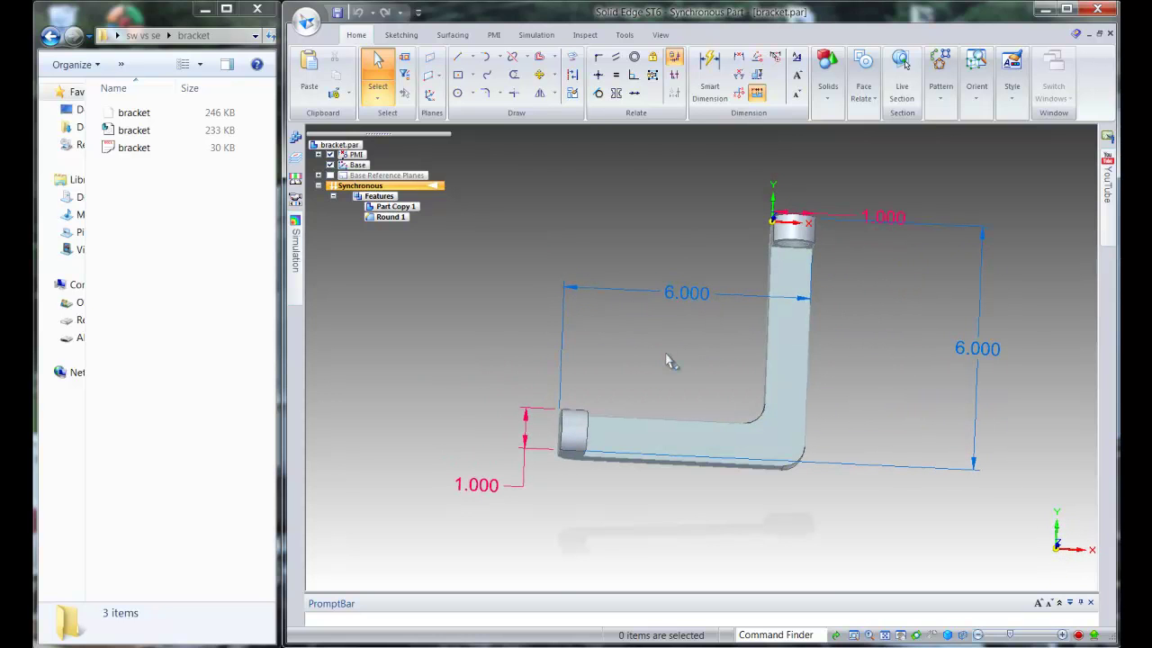